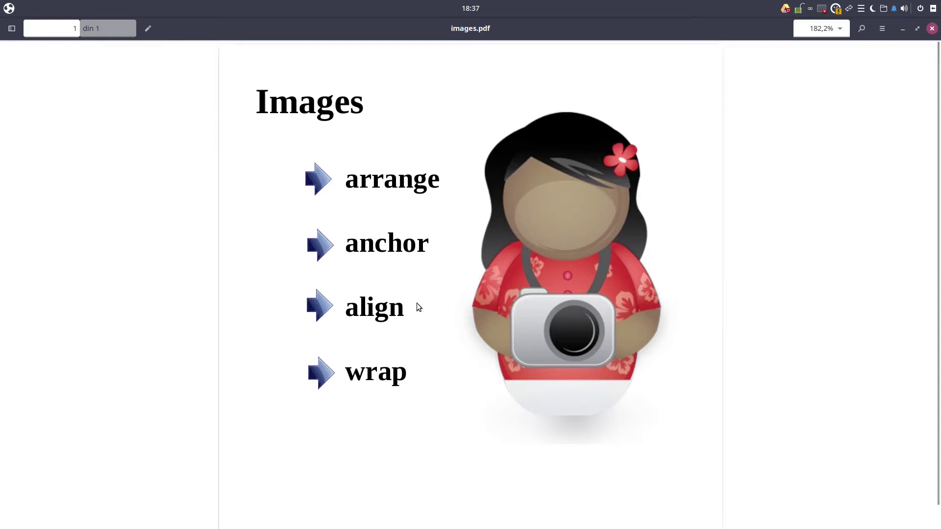
- Switch from the PDF viewer to the Writer document with the three IMAGE boxes
{"action": "key", "text": "alt+Tab"}
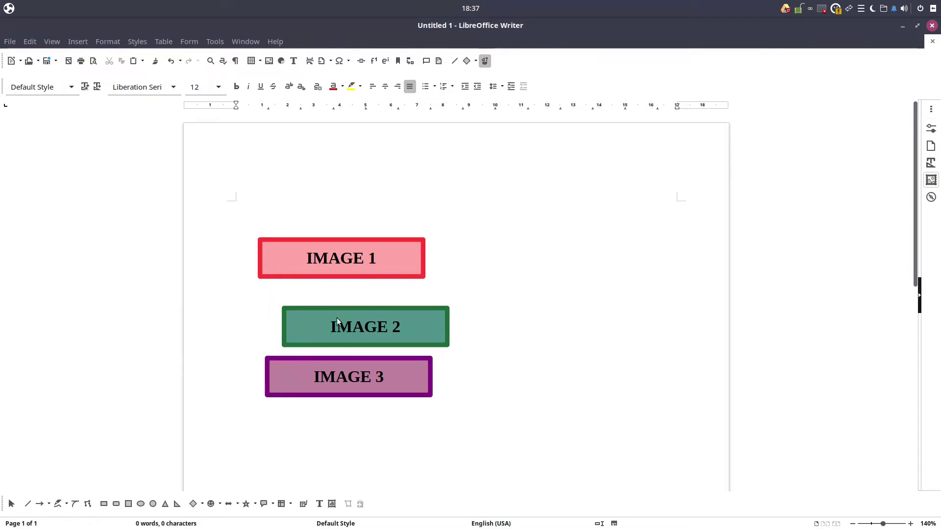
- Align IMAGE 1 Left, IMAGE 2 Centered and IMAGE 3 Right on the page
{"action": "left_click", "coordinate": [348, 278]}
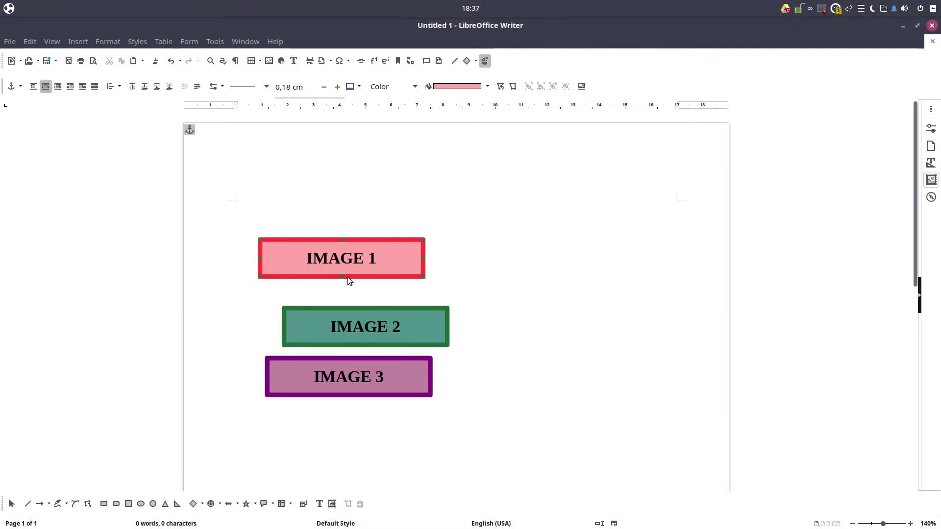
{"action": "right_click", "coordinate": [351, 277]}
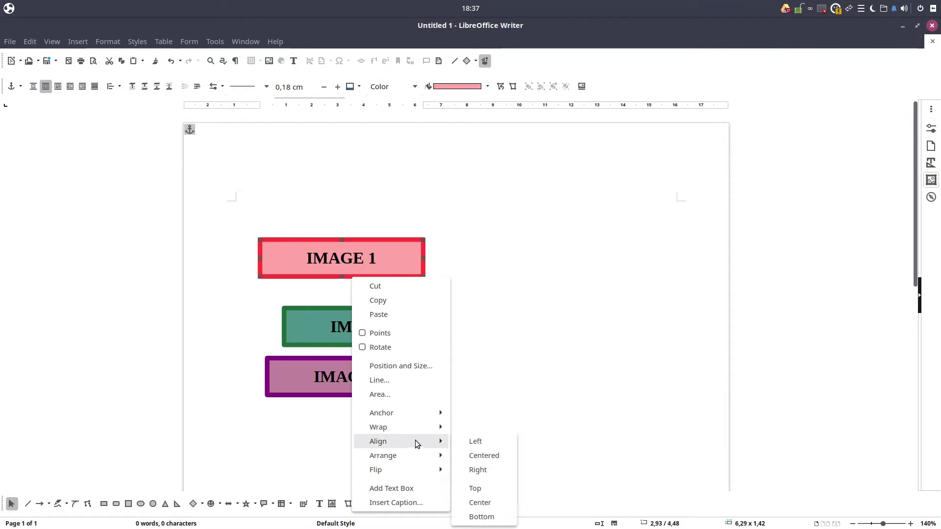
{"action": "mouse_move", "coordinate": [378, 441]}
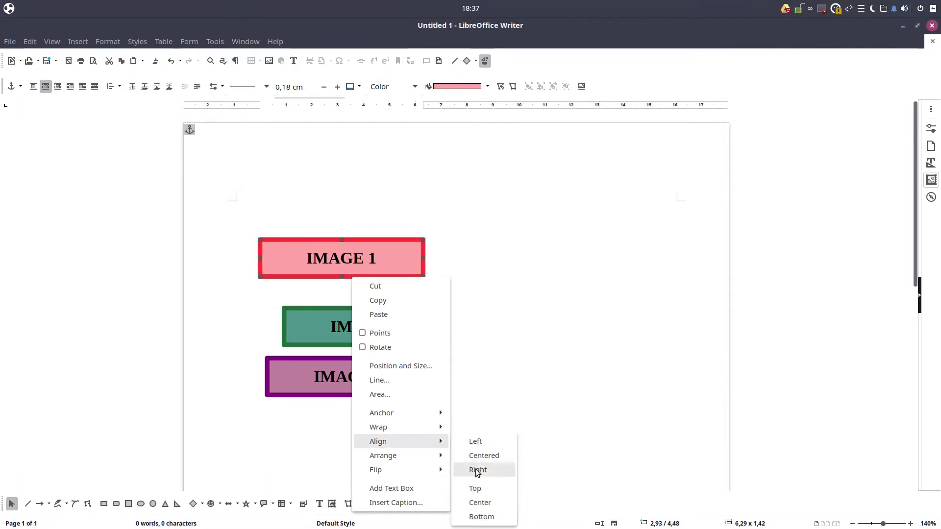
{"action": "left_click", "coordinate": [478, 444]}
{"action": "right_click", "coordinate": [422, 310]}
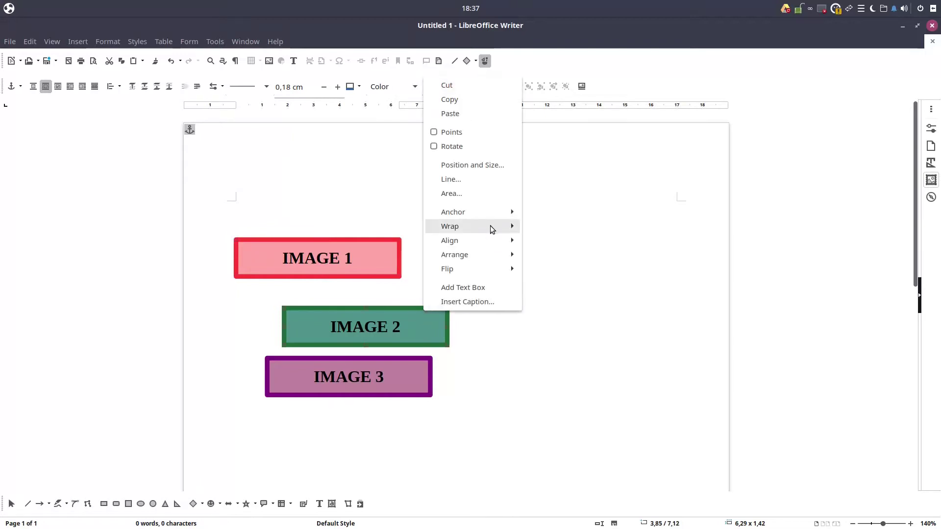
{"action": "left_click", "coordinate": [545, 254]}
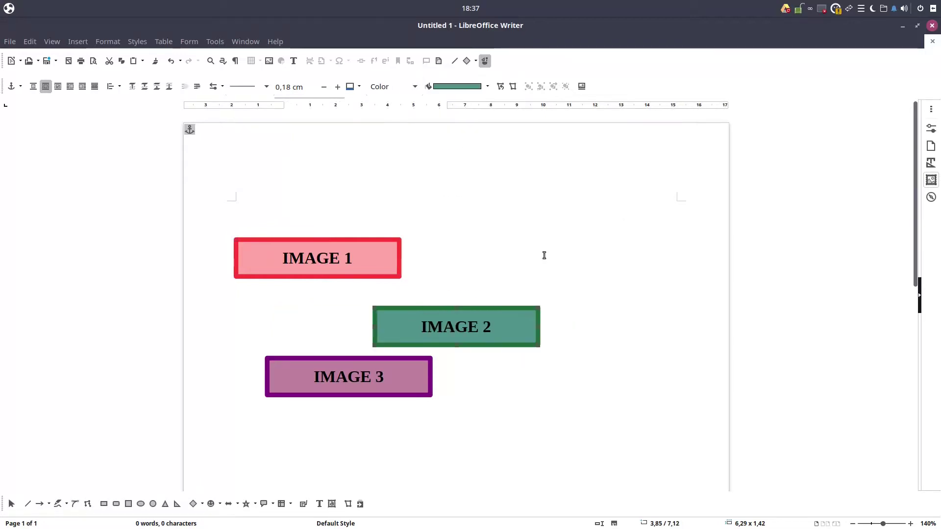
{"action": "right_click", "coordinate": [391, 358]}
{"action": "mouse_move", "coordinate": [417, 287]}
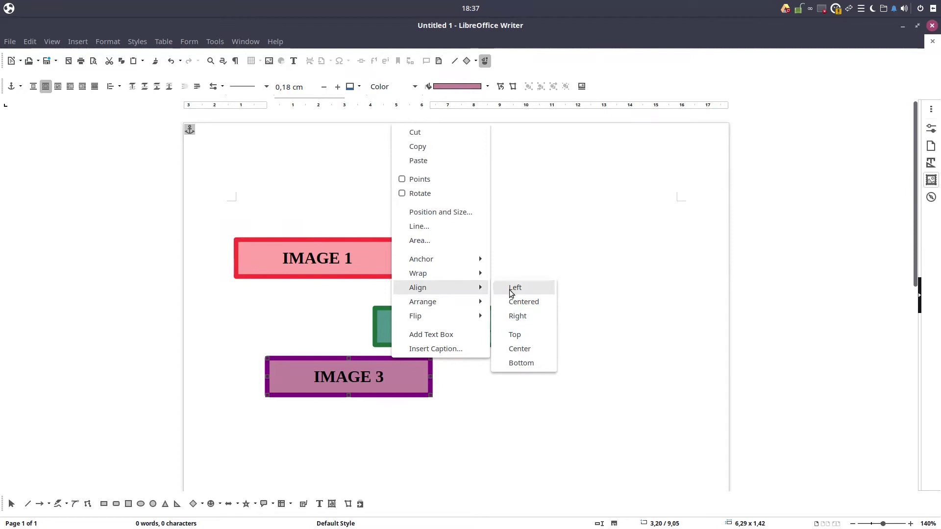
{"action": "left_click", "coordinate": [527, 316]}
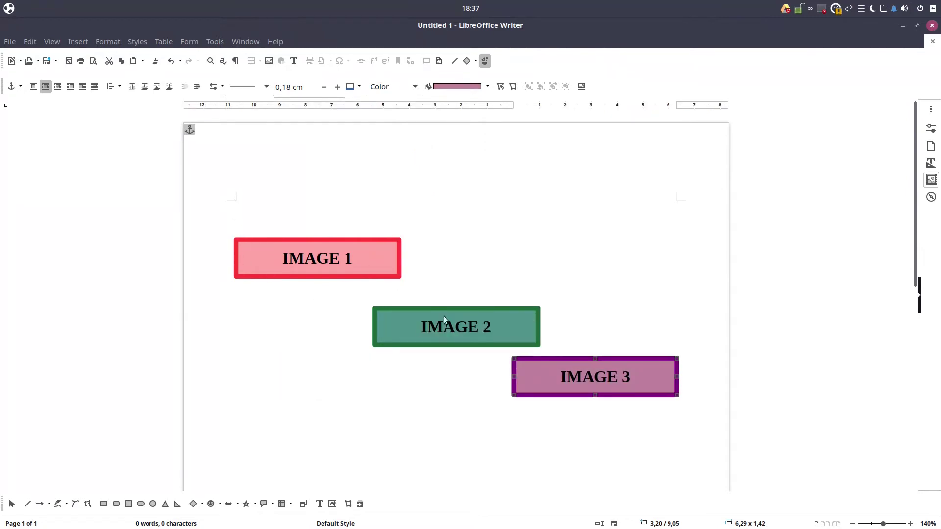
{"action": "left_click", "coordinate": [456, 339]}
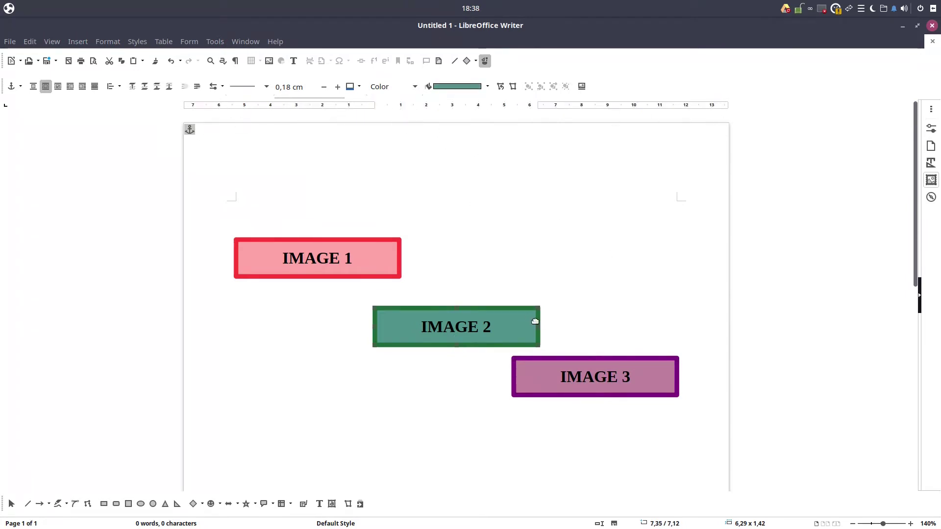
{"action": "left_click", "coordinate": [568, 365]}
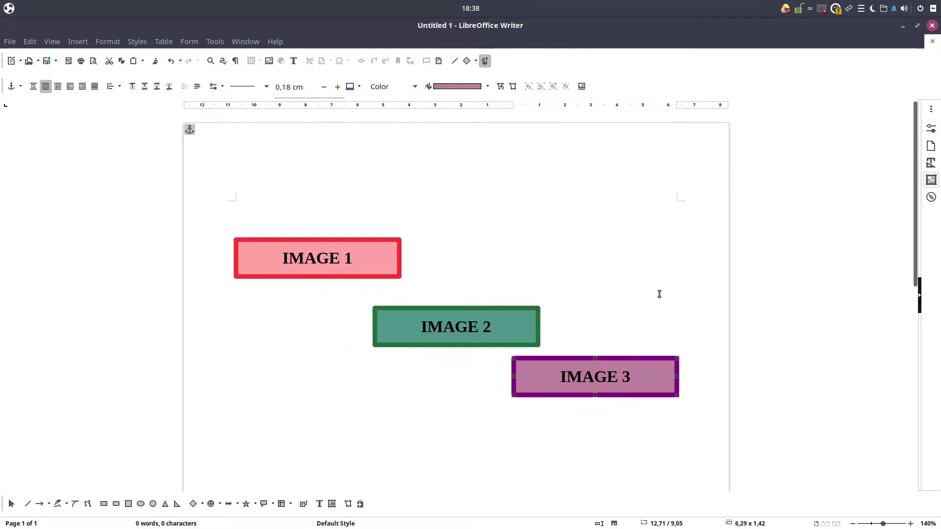
- Undo the accidentally pasted block of story text
{"action": "left_click", "coordinate": [438, 266]}
{"action": "key", "text": "ctrl+v"}
{"action": "key", "text": "ctrl+a"}
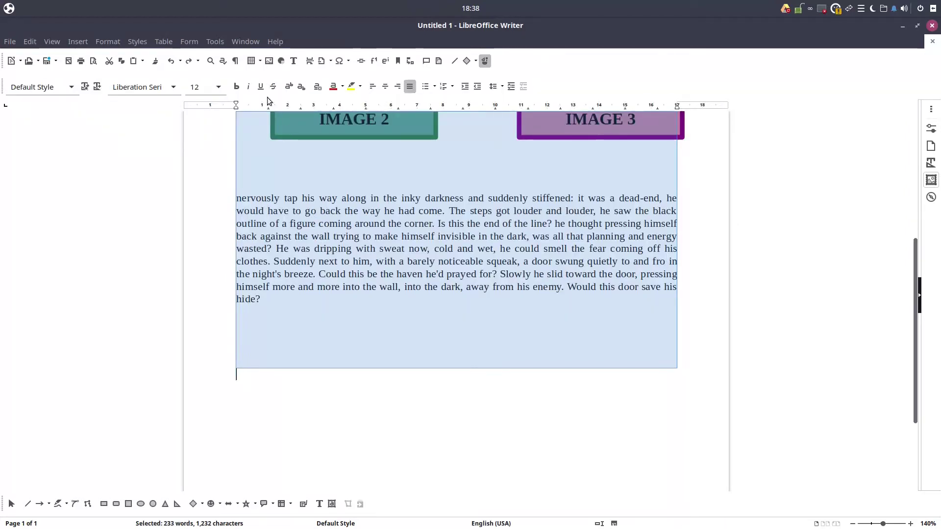
{"action": "left_click", "coordinate": [190, 62]}
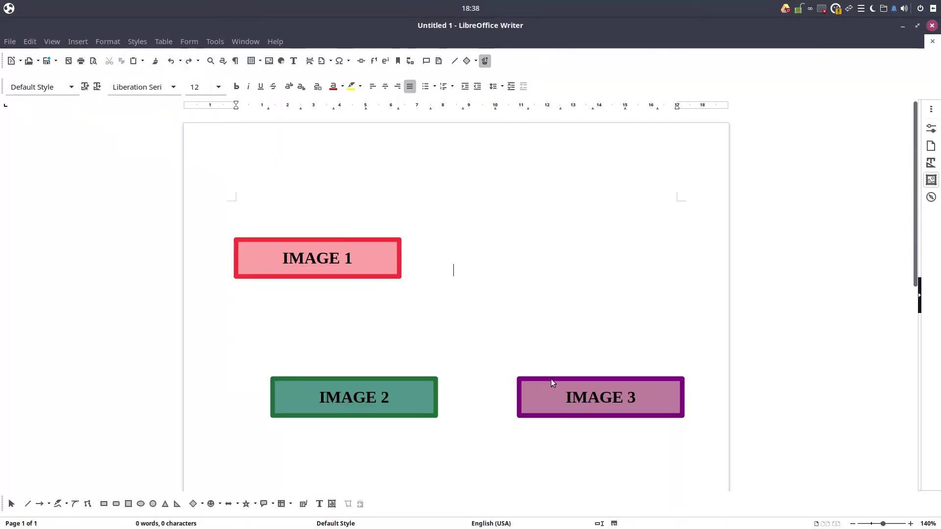
- Drag IMAGE 2 and IMAGE 3 back up to sit under IMAGE 1
{"action": "left_click_drag", "start_coordinate": [417, 381], "coordinate": [402, 290]}
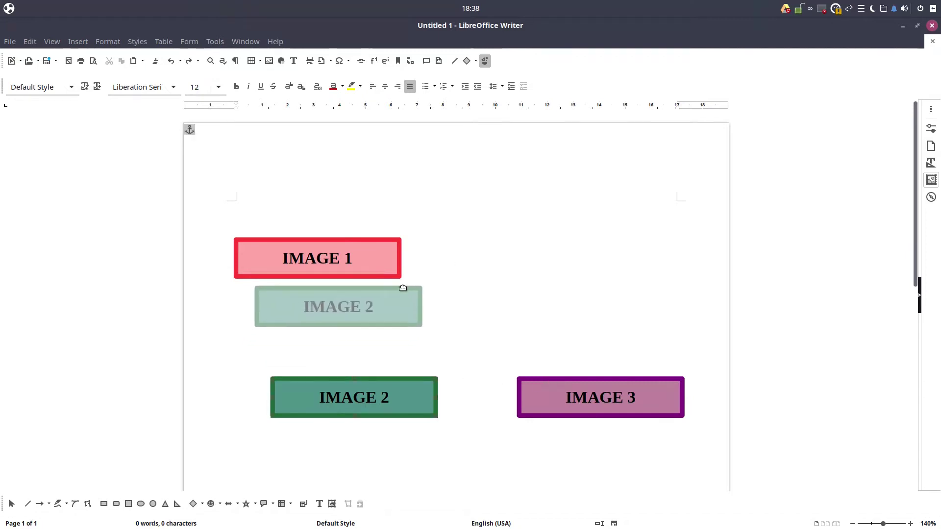
{"action": "left_click_drag", "start_coordinate": [537, 380], "coordinate": [265, 342]}
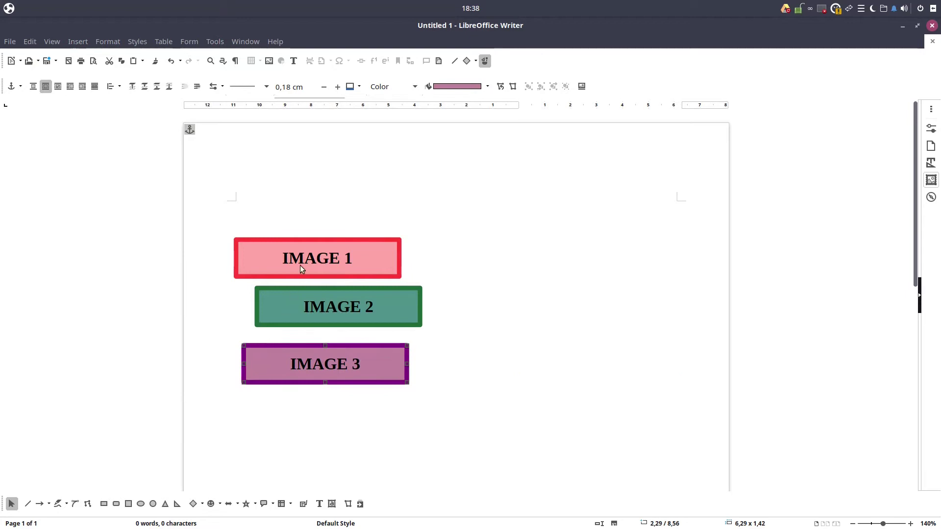
{"action": "left_click_drag", "start_coordinate": [306, 239], "coordinate": [324, 237]}
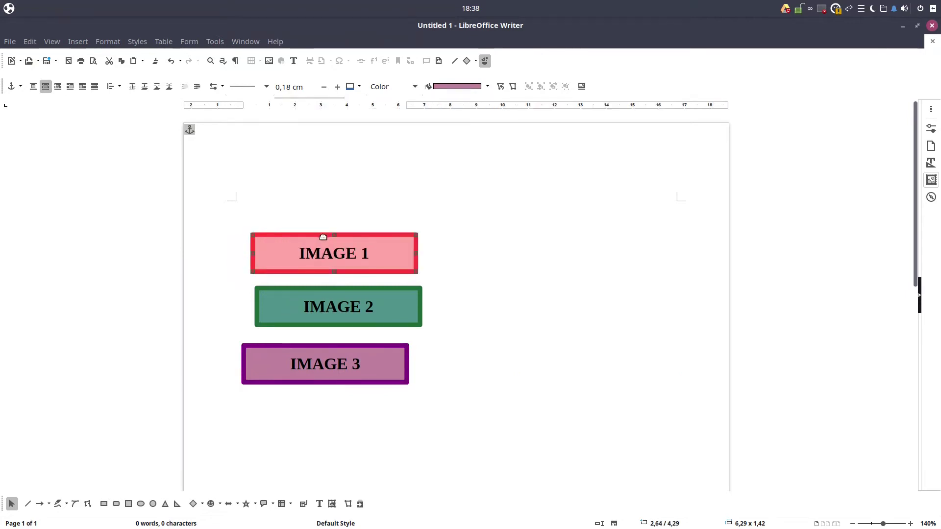
- Try Align Top on IMAGE 1, then restack the three boxes closely near the left
{"action": "right_click", "coordinate": [380, 238]}
{"action": "mouse_move", "coordinate": [405, 400]}
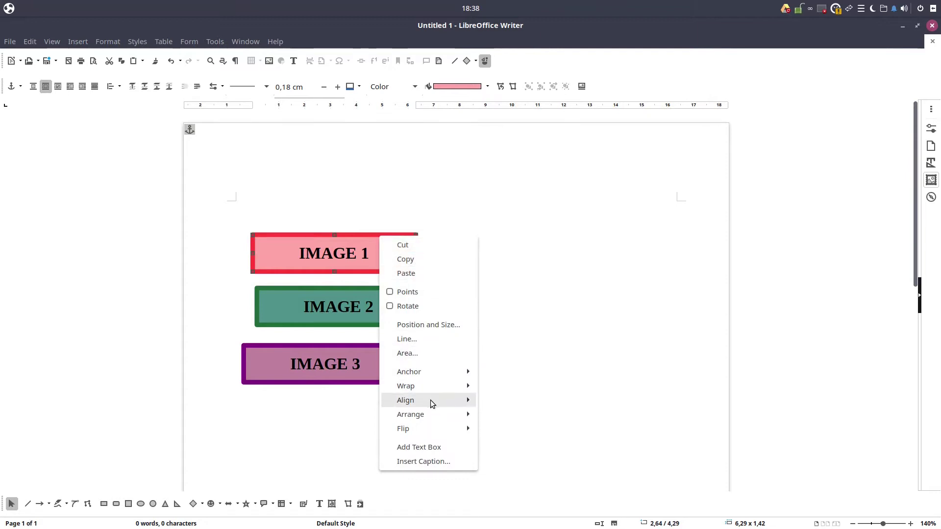
{"action": "left_click", "coordinate": [514, 446]}
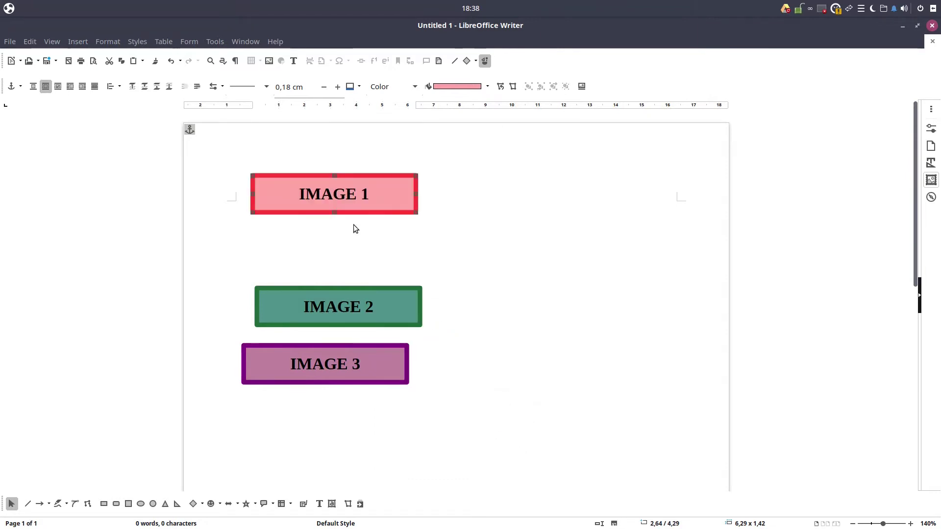
{"action": "left_click_drag", "start_coordinate": [356, 175], "coordinate": [350, 235]}
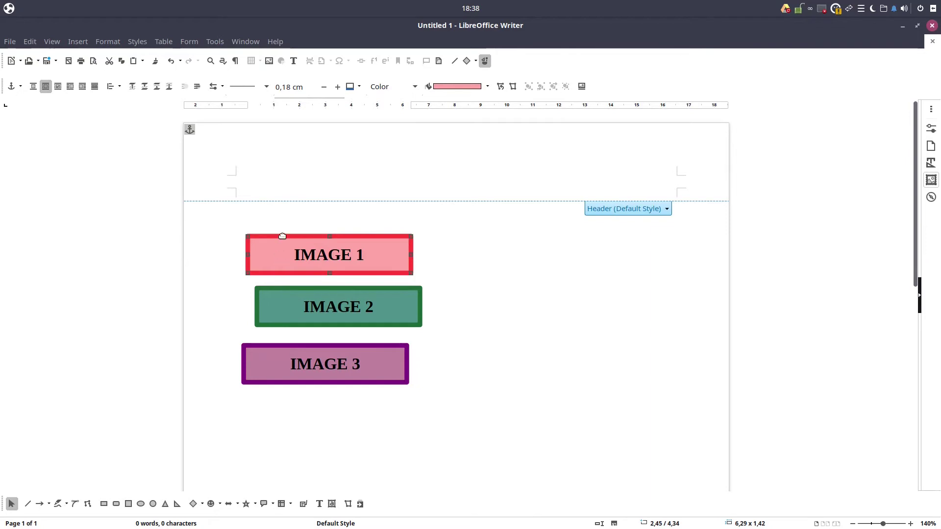
{"action": "left_click_drag", "start_coordinate": [270, 288], "coordinate": [269, 282]}
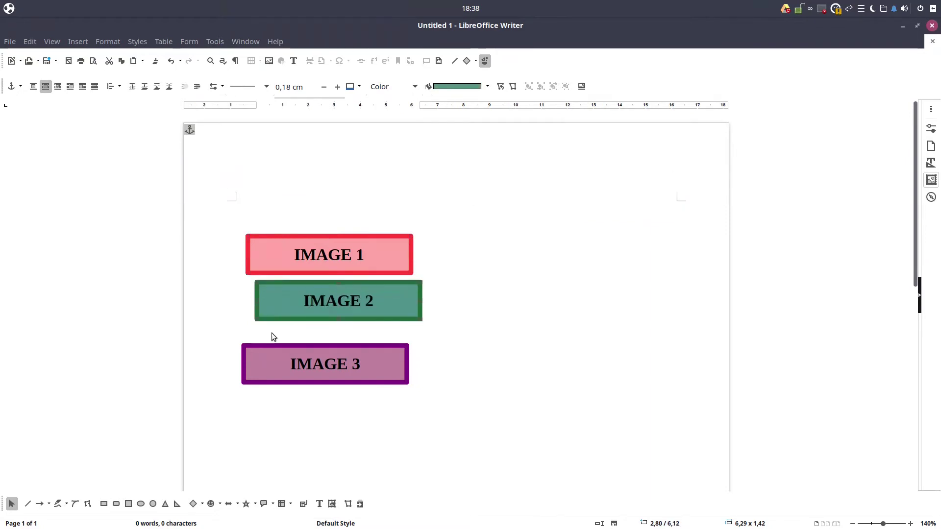
{"action": "left_click_drag", "start_coordinate": [269, 345], "coordinate": [290, 331]}
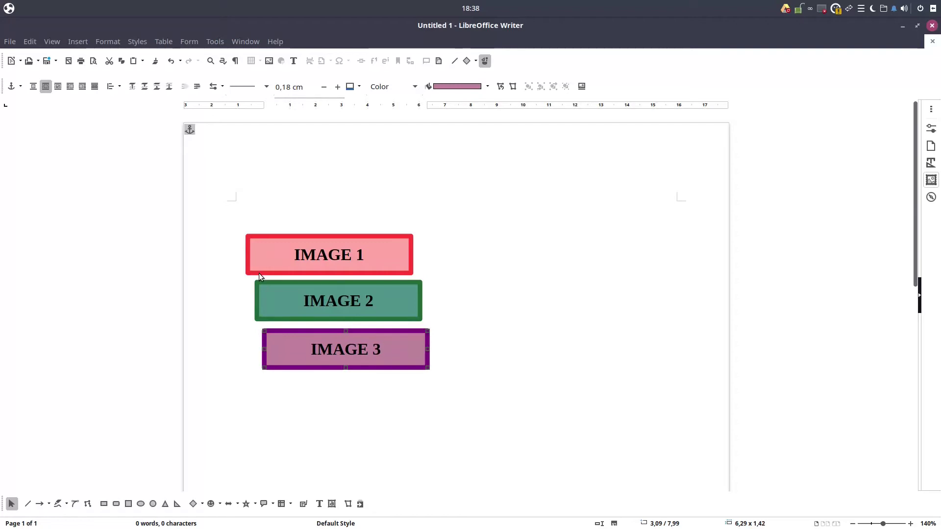
{"action": "left_click_drag", "start_coordinate": [268, 241], "coordinate": [260, 211]}
- Set IMAGE 1's horizontal offset to 2,5 cm and drag IMAGE 2 up beneath it
{"action": "right_click", "coordinate": [261, 211]}
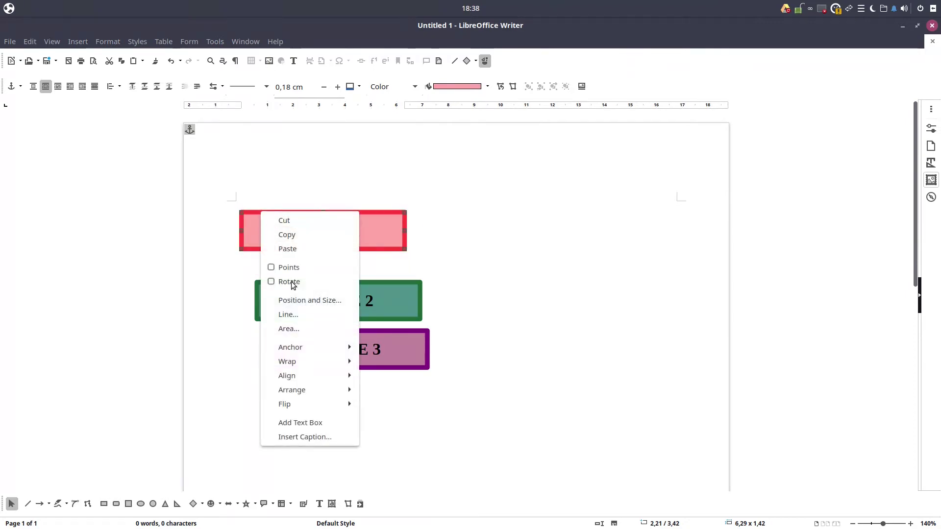
{"action": "left_click", "coordinate": [316, 301]}
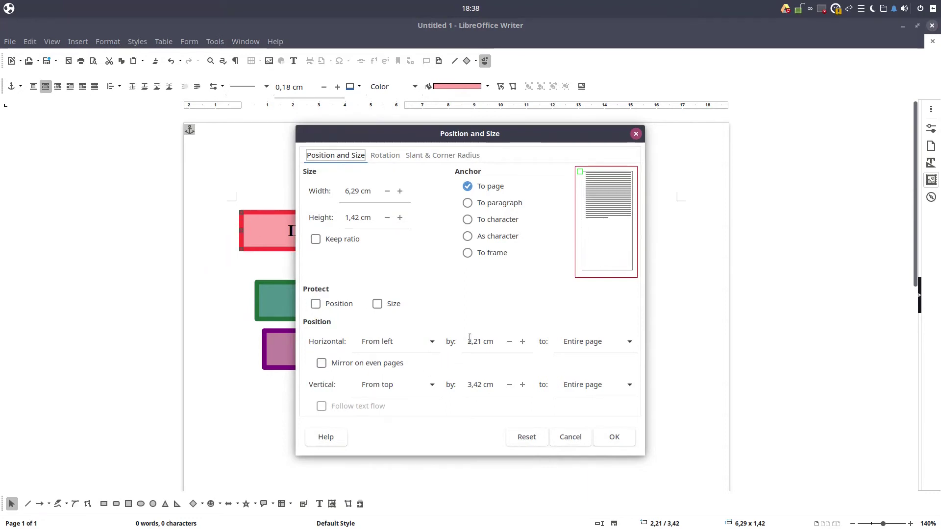
{"action": "triple_click", "coordinate": [493, 343]}
{"action": "type", "text": "2"}
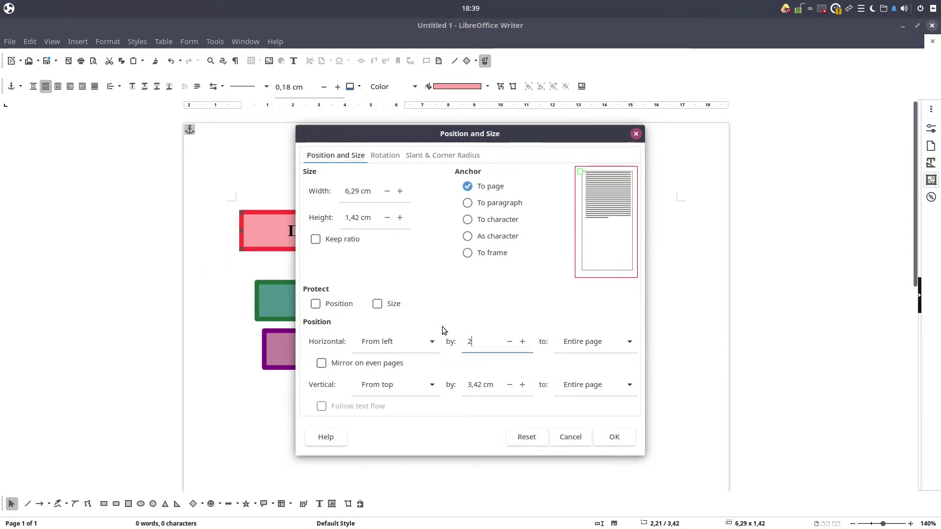
{"action": "type", "text": ",5"}
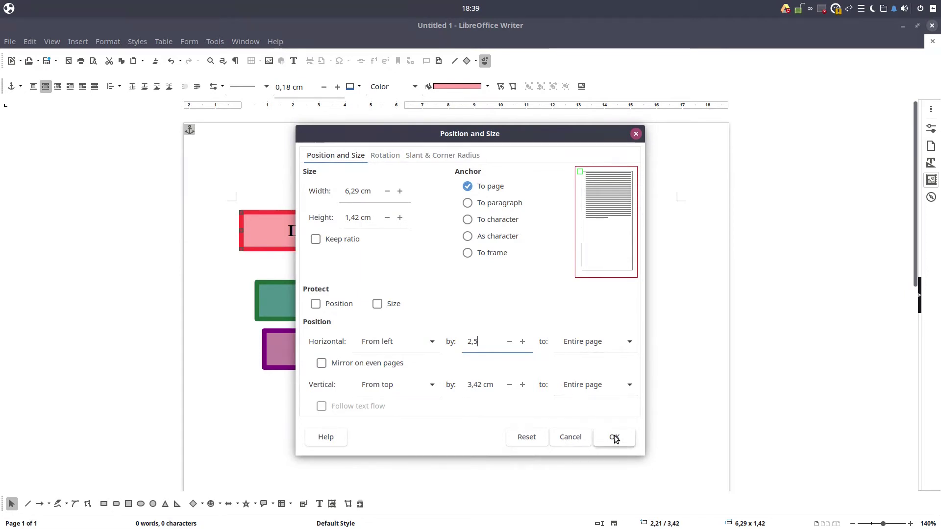
{"action": "left_click", "coordinate": [612, 437]}
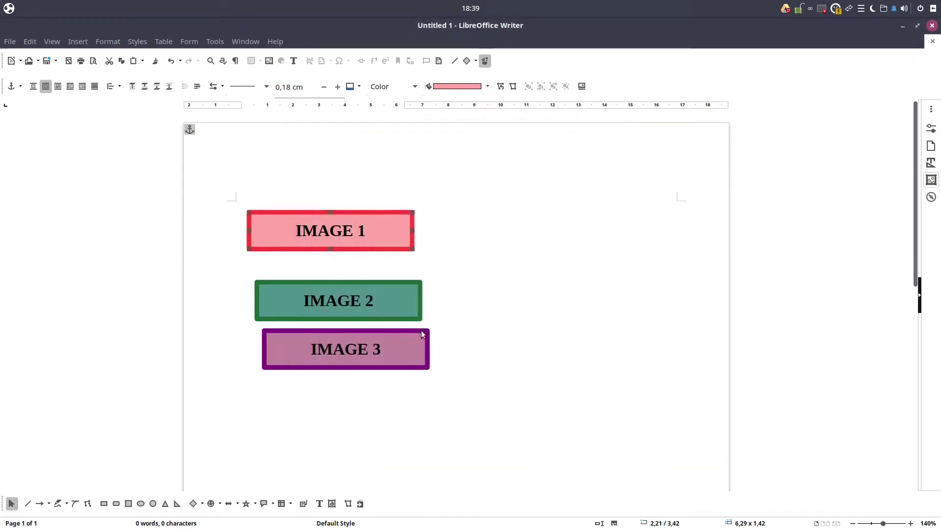
{"action": "left_click", "coordinate": [293, 283]}
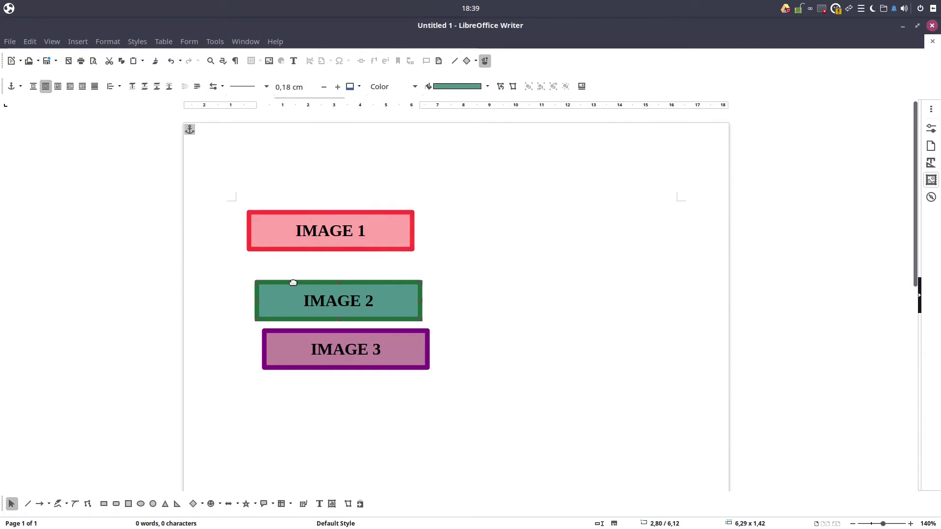
{"action": "left_click_drag", "start_coordinate": [292, 282], "coordinate": [292, 265]}
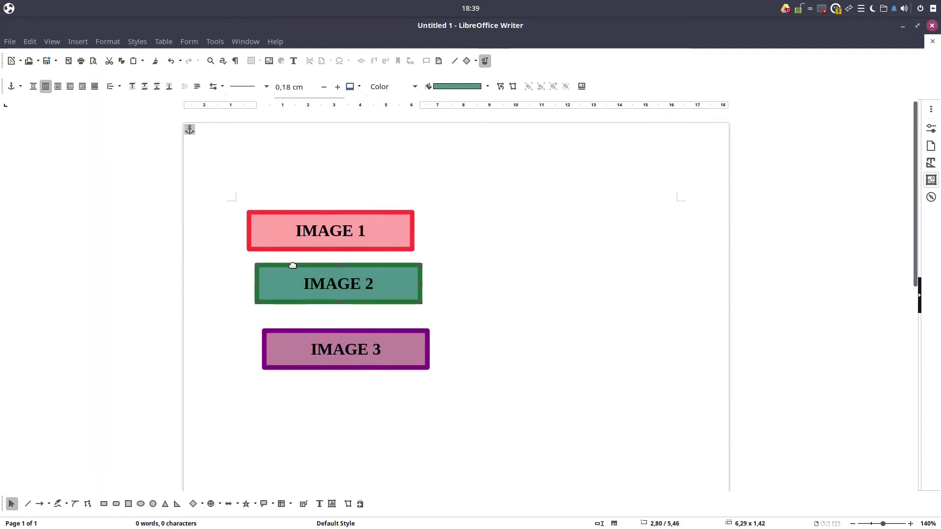
- Set IMAGE 1's vertical offset to 3 cm in Position and Size
{"action": "right_click", "coordinate": [285, 246]}
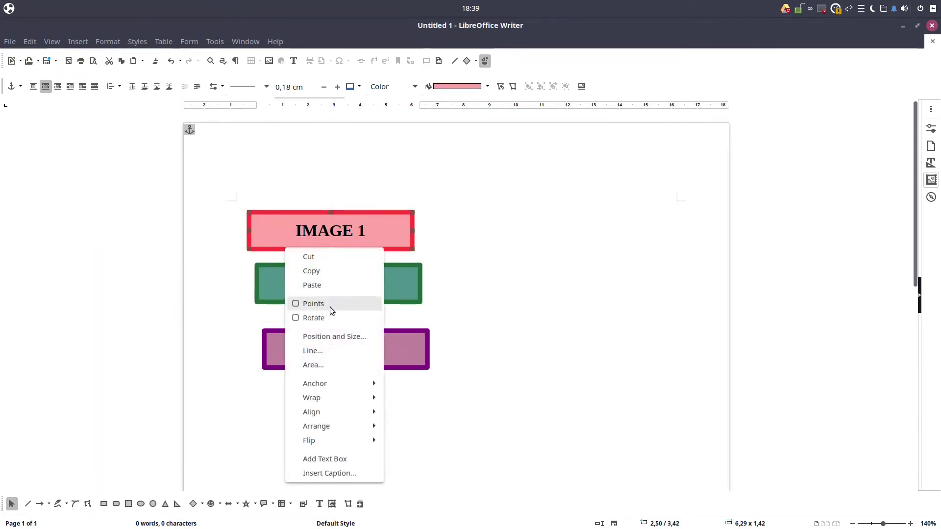
{"action": "left_click", "coordinate": [339, 330]}
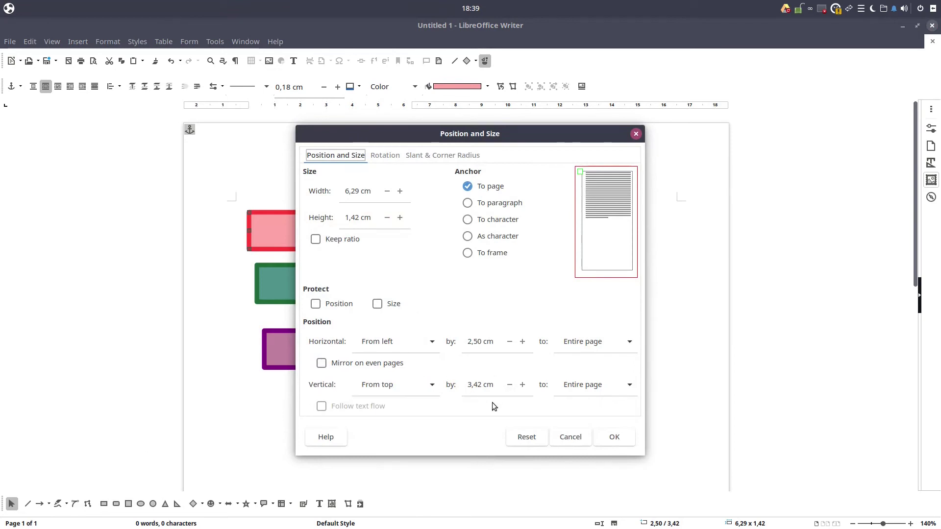
{"action": "triple_click", "coordinate": [495, 384]}
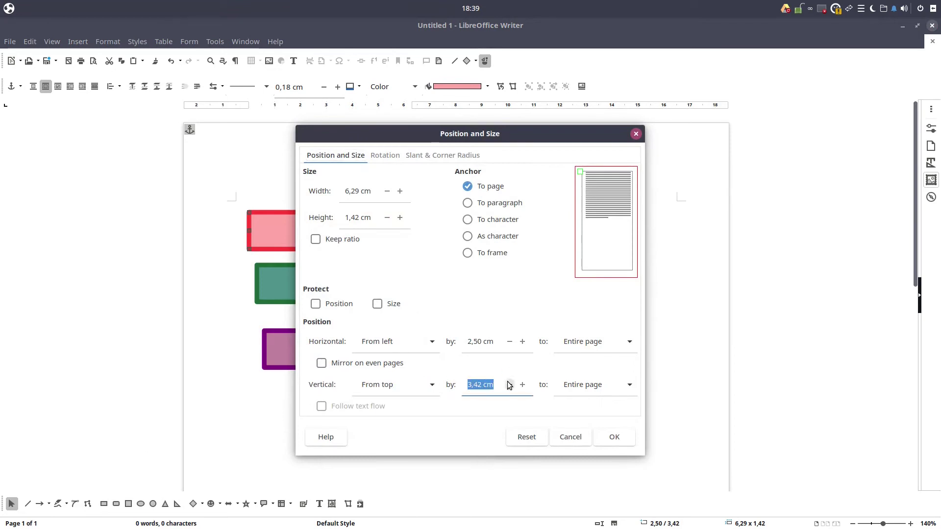
{"action": "type", "text": "3,5"}
{"action": "key", "text": "Tab"}
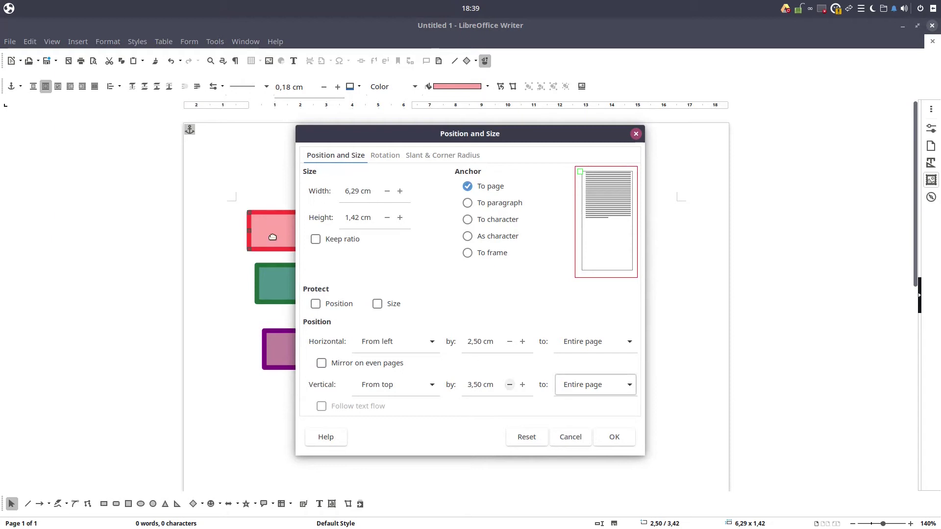
{"action": "left_click", "coordinate": [612, 437]}
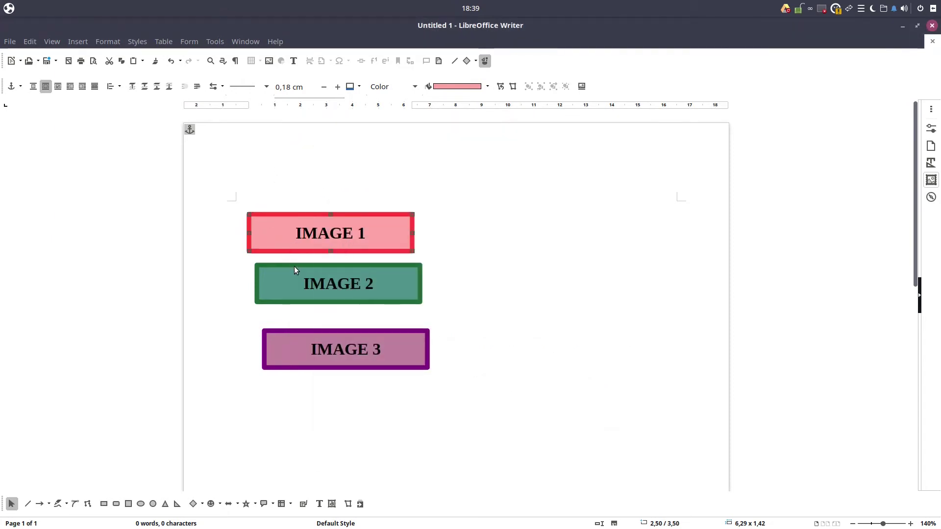
- Position IMAGE 1 at 3 cm by 3 cm, then shift IMAGE 2 and 3 up-right
{"action": "right_click", "coordinate": [297, 251]}
{"action": "left_click", "coordinate": [348, 337]}
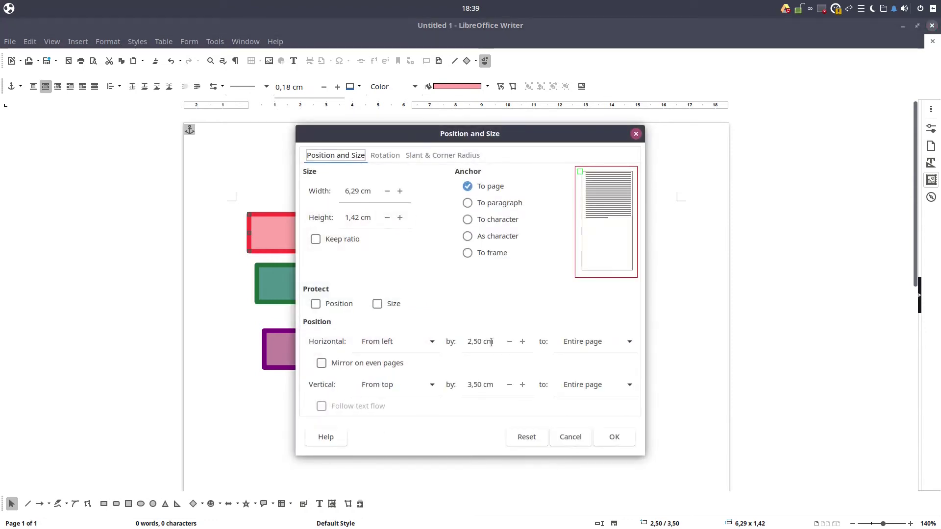
{"action": "left_click_drag", "start_coordinate": [491, 342], "coordinate": [467, 334]}
{"action": "type", "text": "5"}
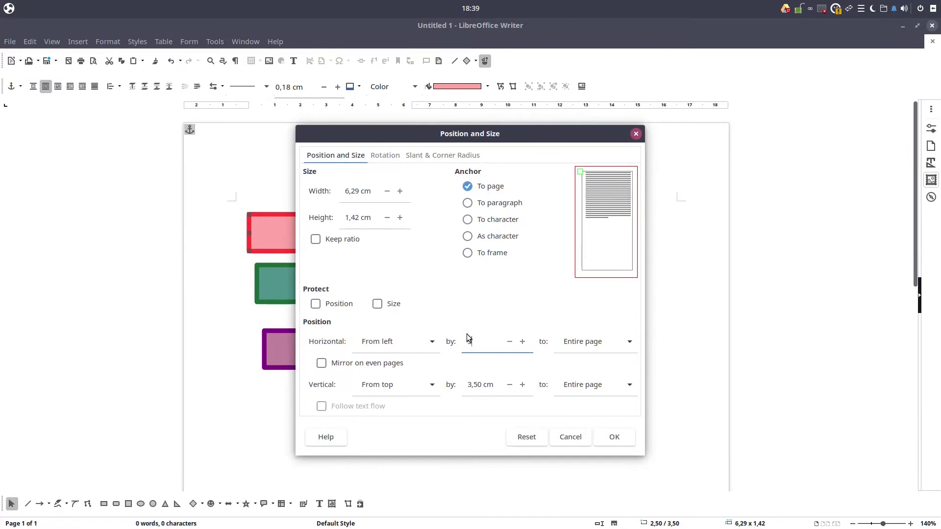
{"action": "key", "text": "Tab"}
{"action": "key", "text": "Tab"}
{"action": "key", "text": "Tab"}
{"action": "key", "text": "Tab"}
{"action": "type", "text": "3"}
{"action": "left_click", "coordinate": [614, 437]}
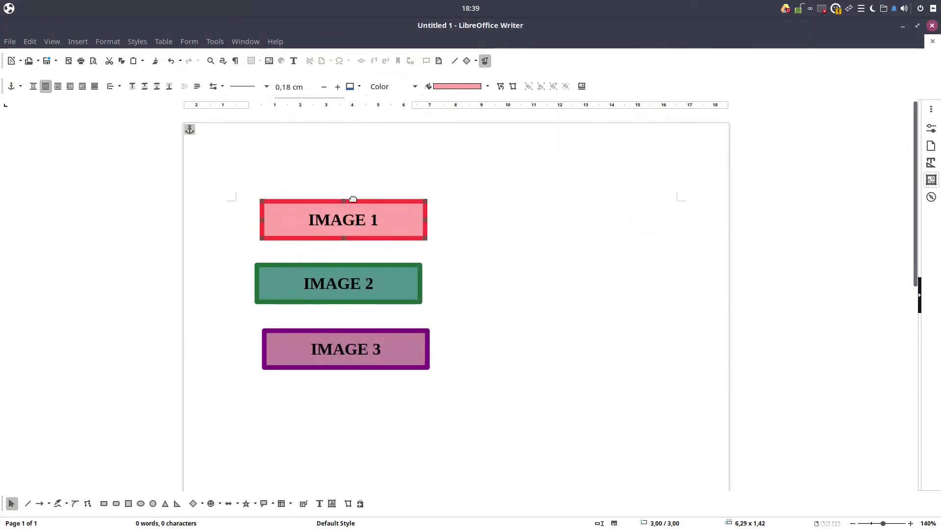
{"action": "left_click_drag", "start_coordinate": [302, 267], "coordinate": [325, 258]}
{"action": "left_click_drag", "start_coordinate": [327, 330], "coordinate": [358, 314]}
- Give IMAGE 2 a 3,50 cm horizontal and 5,00 cm vertical offset in Position and Size
{"action": "right_click", "coordinate": [331, 258]}
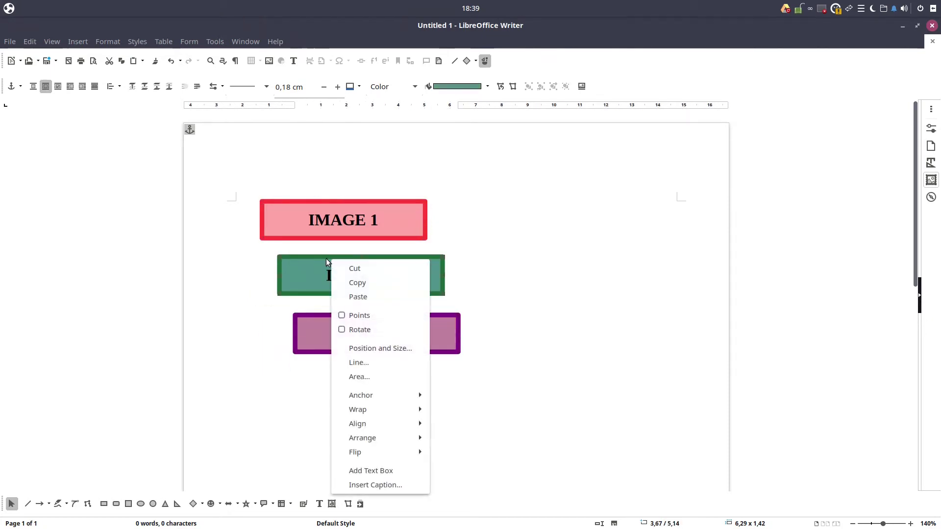
{"action": "left_click", "coordinate": [319, 258]}
{"action": "right_click", "coordinate": [320, 258]}
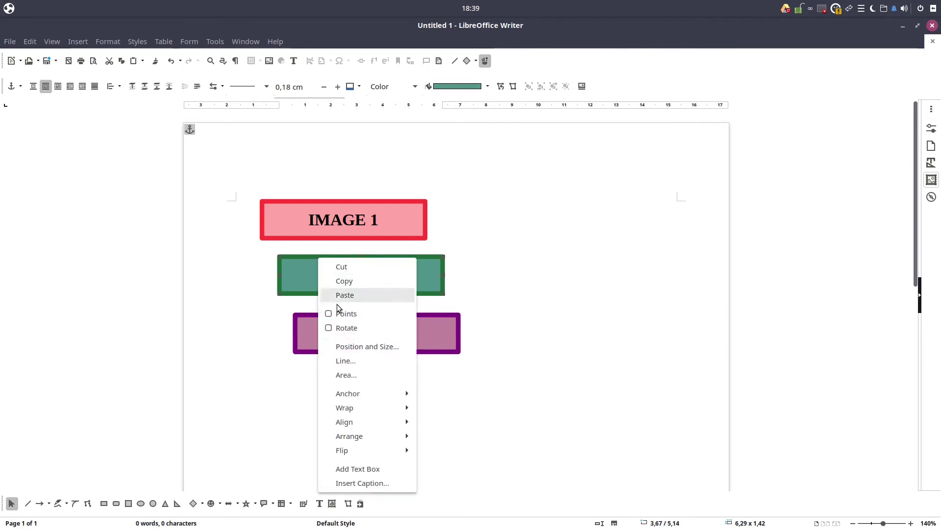
{"action": "left_click", "coordinate": [353, 345]}
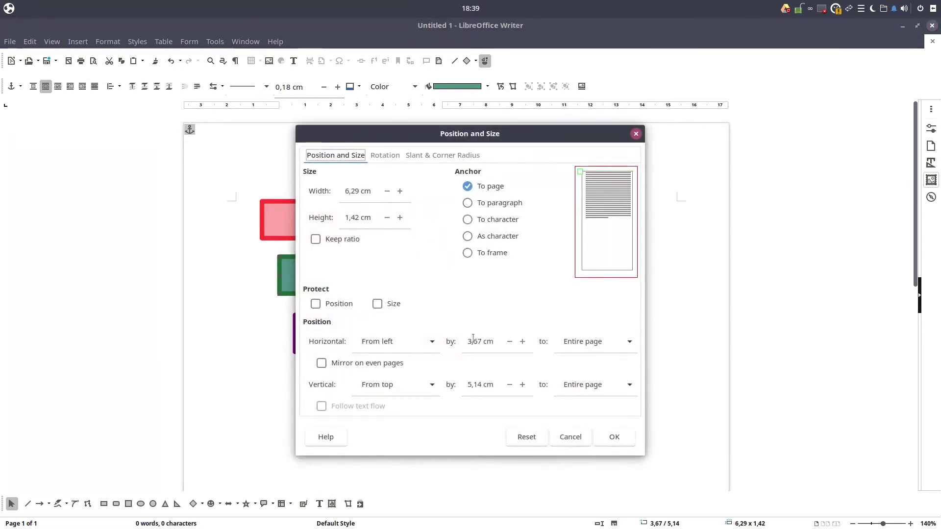
{"action": "triple_click", "coordinate": [496, 341]}
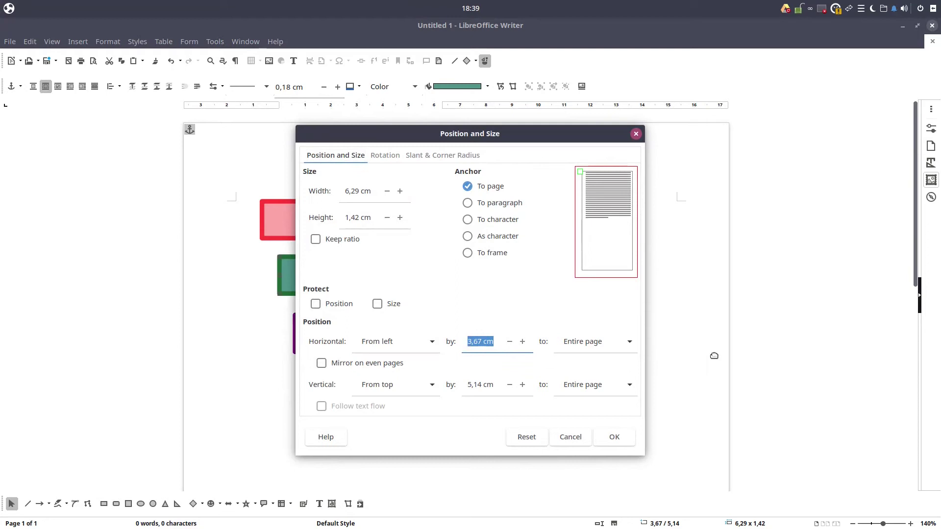
{"action": "type", "text": "3,"}
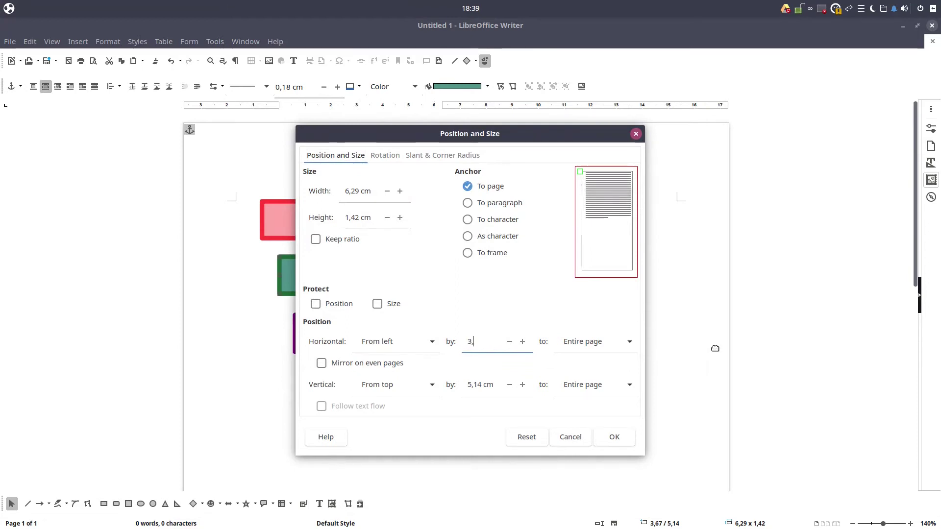
{"action": "type", "text": "5"}
{"action": "key", "text": "Tab"}
{"action": "key", "text": "Tab"}
{"action": "key", "text": "Tab"}
{"action": "key", "text": "Tab"}
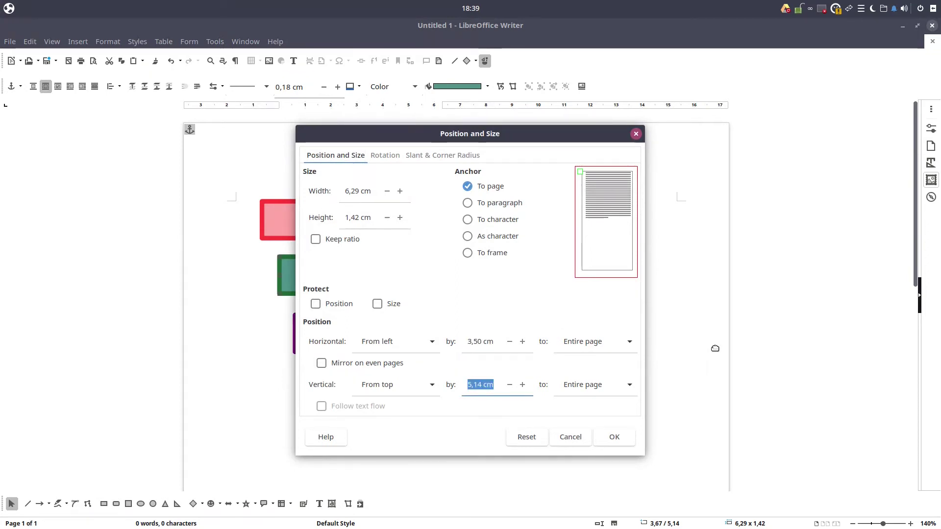
{"action": "type", "text": "5"}
{"action": "left_click", "coordinate": [631, 436]}
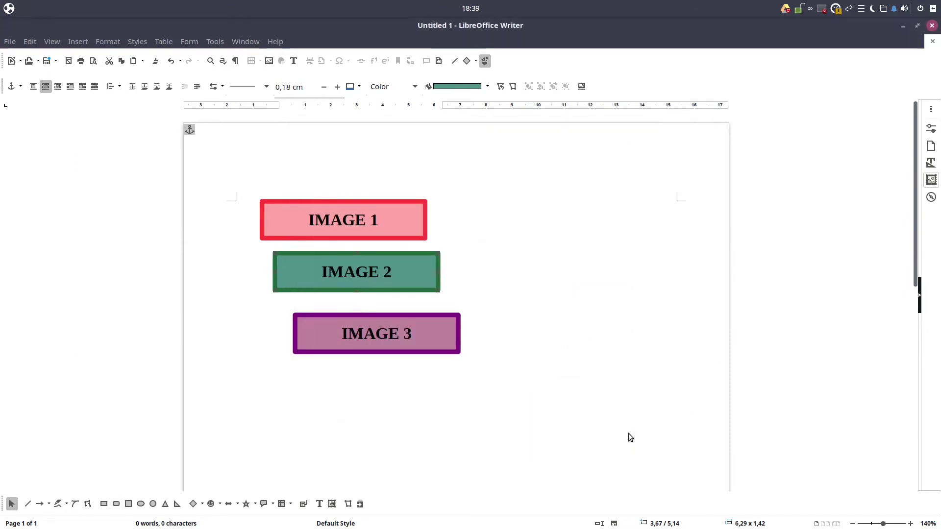
{"action": "right_click", "coordinate": [300, 236]}
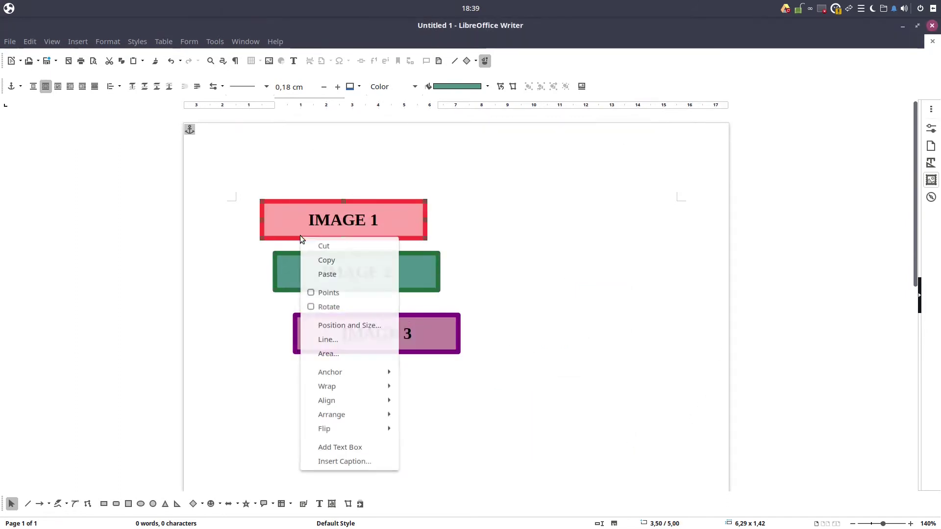
{"action": "left_click", "coordinate": [363, 327]}
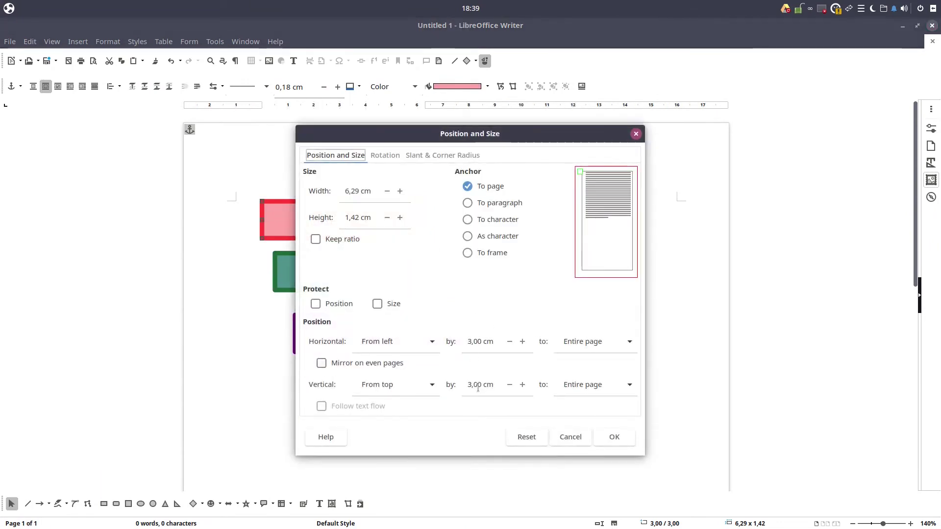
{"action": "left_click", "coordinate": [612, 436]}
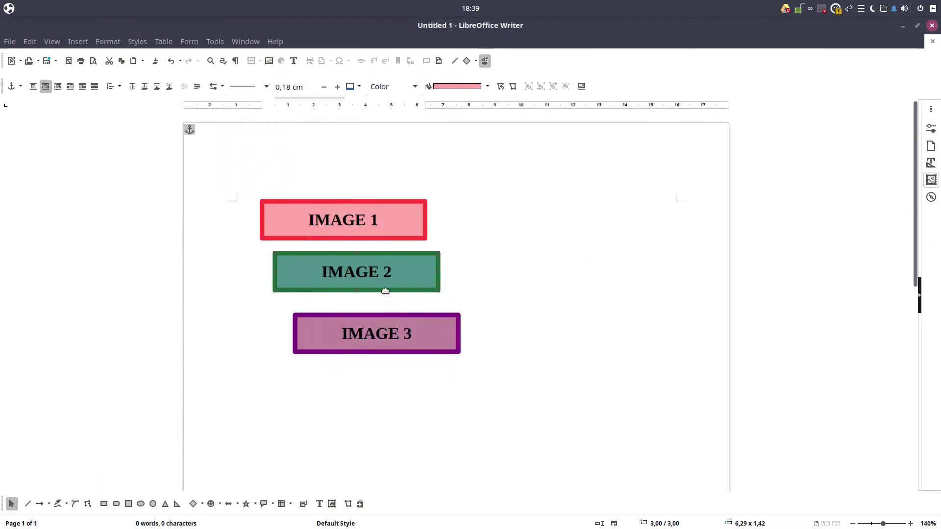
{"action": "right_click", "coordinate": [385, 292]}
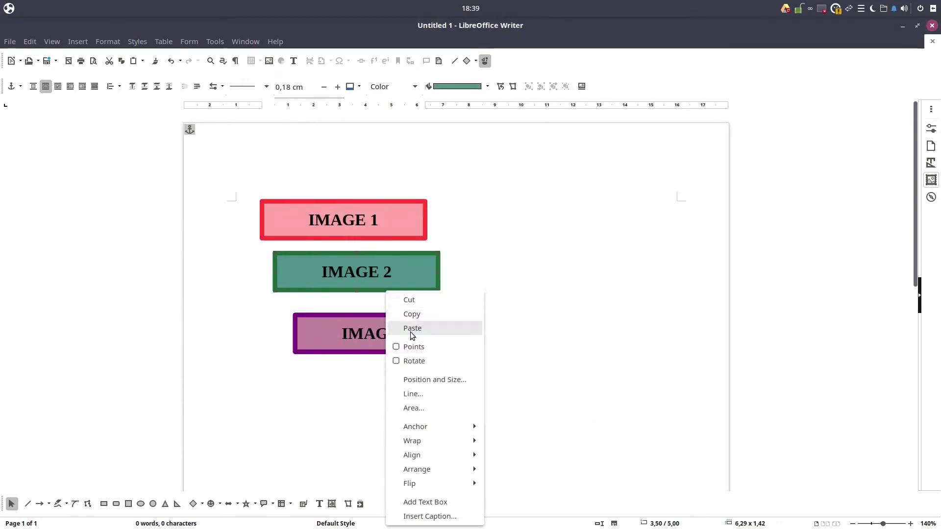
{"action": "left_click", "coordinate": [436, 380]}
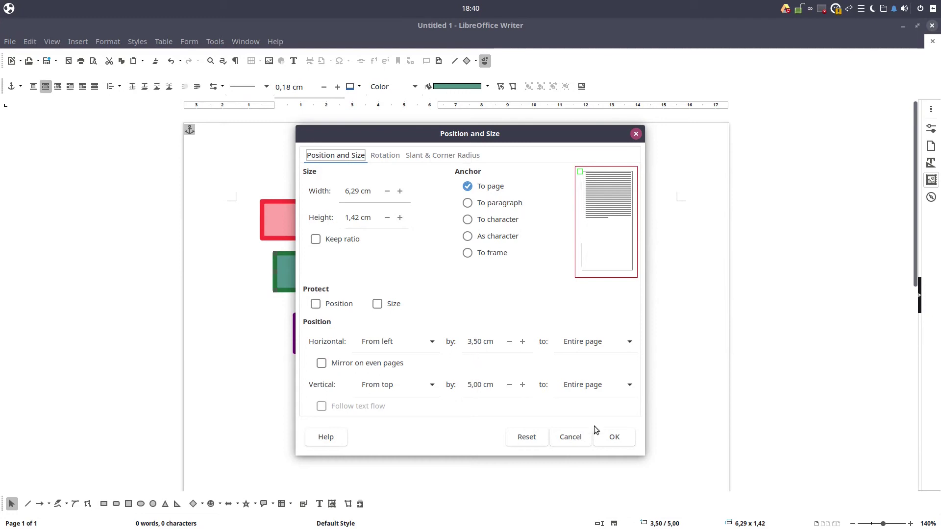
{"action": "left_click", "coordinate": [610, 437]}
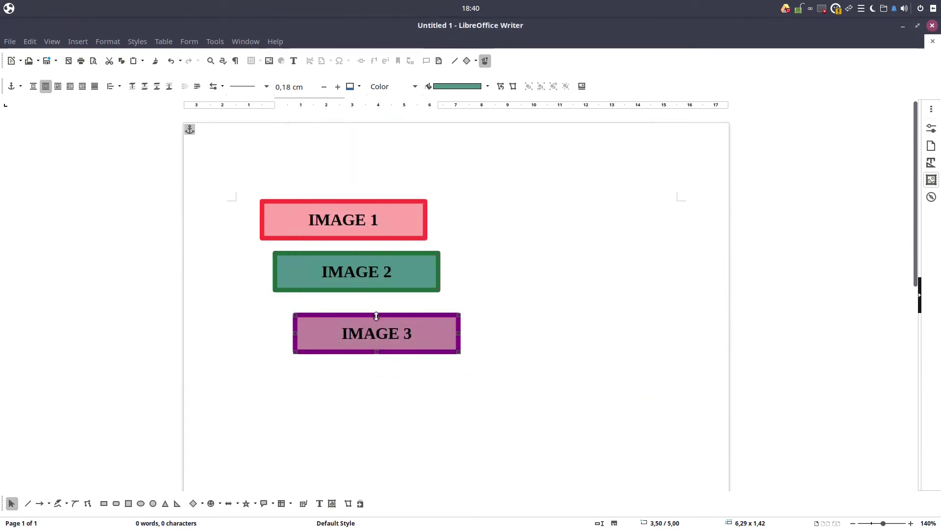
- Give IMAGE 3 a 4,00 cm horizontal and 7,00 cm vertical offset in Position and Size
{"action": "right_click", "coordinate": [376, 316]}
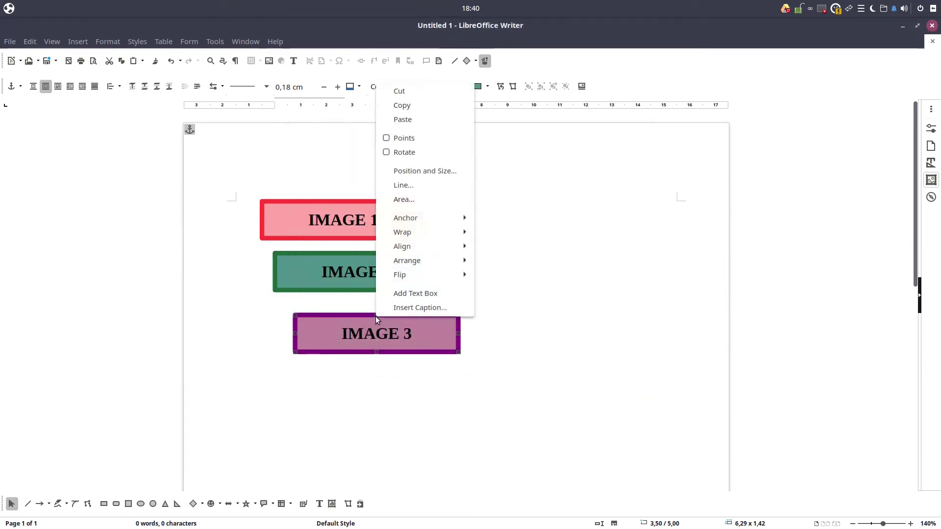
{"action": "left_click", "coordinate": [448, 174]}
{"action": "left_click_drag", "start_coordinate": [493, 340], "coordinate": [466, 341]}
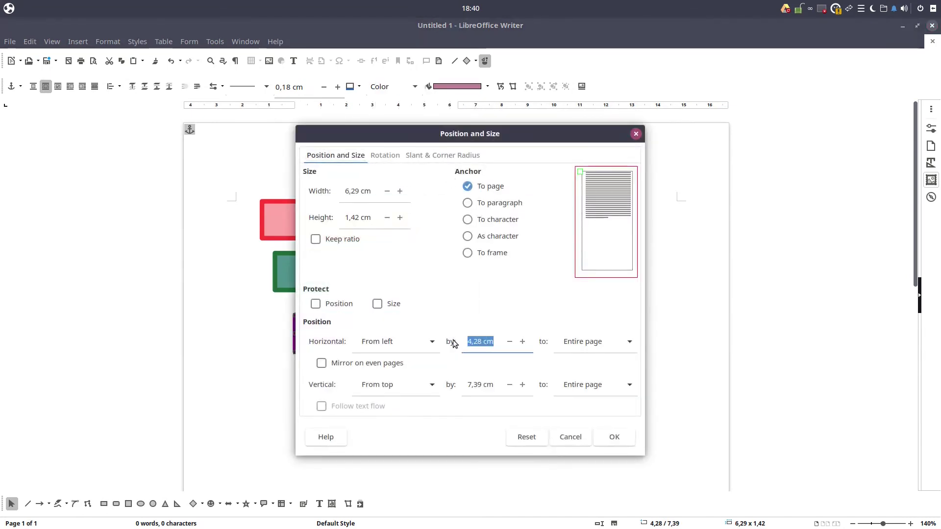
{"action": "type", "text": "4"}
{"action": "key", "text": "Tab"}
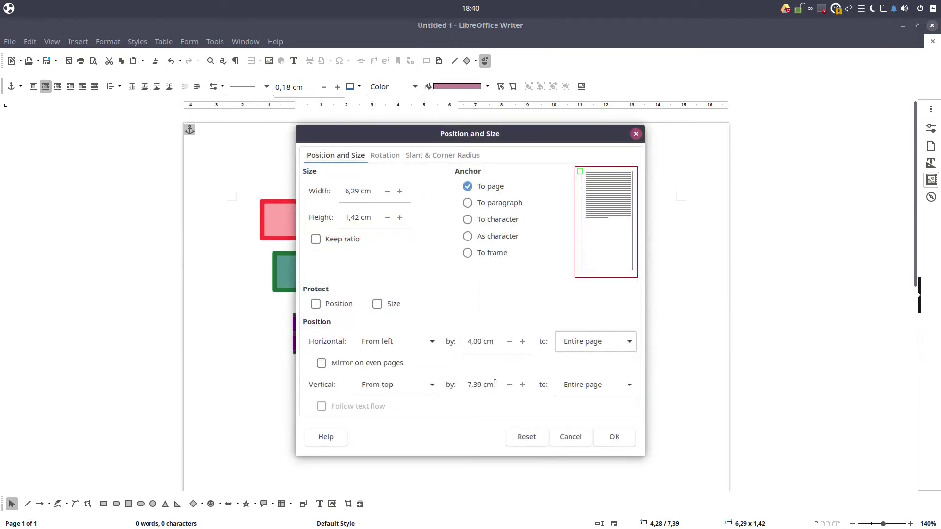
{"action": "left_click_drag", "start_coordinate": [495, 384], "coordinate": [432, 385]}
{"action": "type", "text": "7"}
{"action": "left_click", "coordinate": [611, 443]}
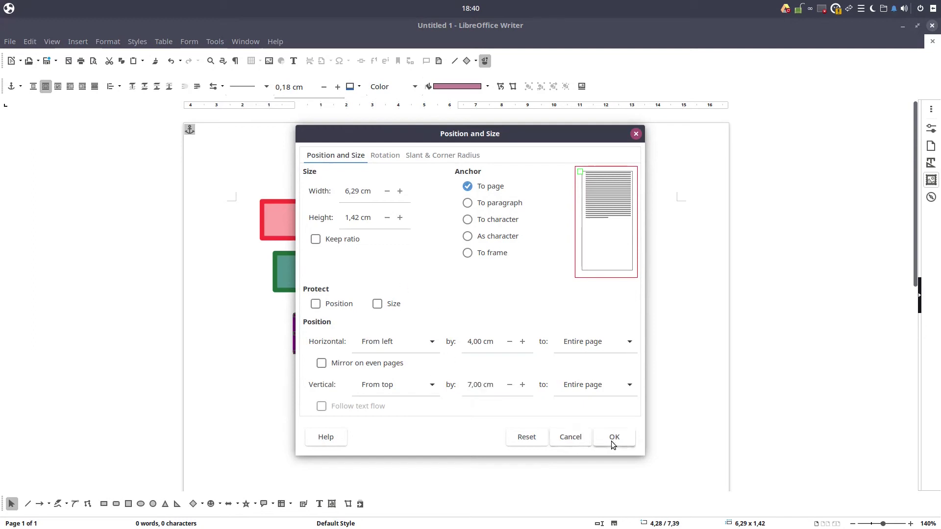
{"action": "left_click", "coordinate": [480, 267]}
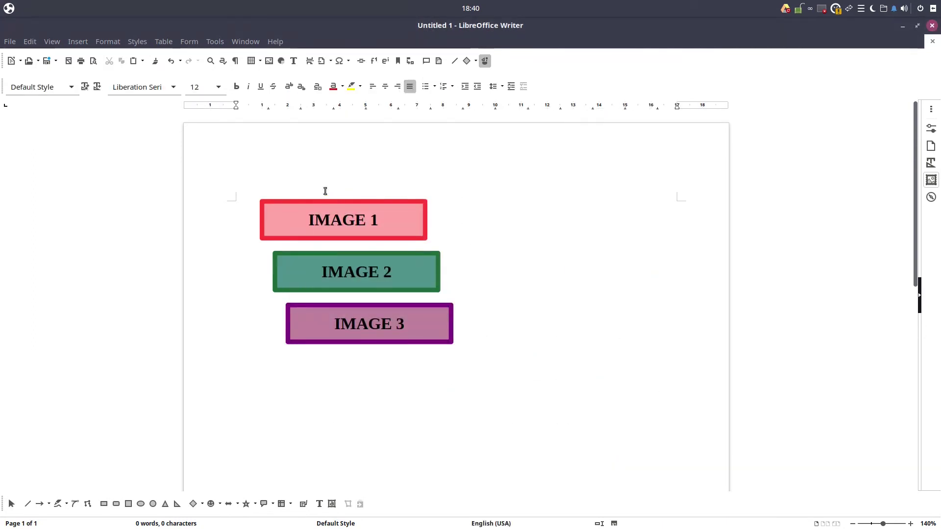
{"action": "scroll", "coordinate": [284, 284], "scroll_direction": "up", "scroll_amount": 2, "text": "ctrl"}
{"action": "scroll", "coordinate": [284, 284], "scroll_direction": "up", "scroll_amount": 2, "text": "ctrl"}
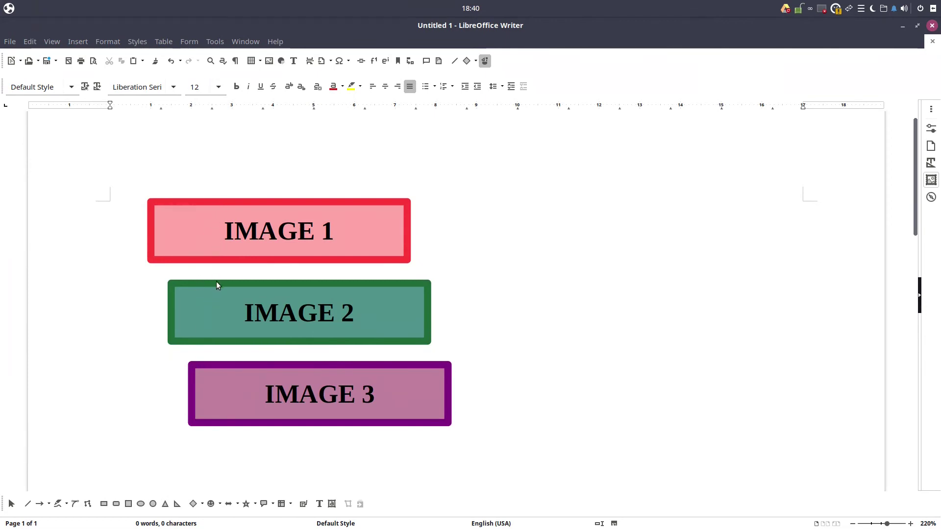
{"action": "left_click", "coordinate": [104, 504]}
{"action": "left_click_drag", "start_coordinate": [148, 199], "coordinate": [209, 283]}
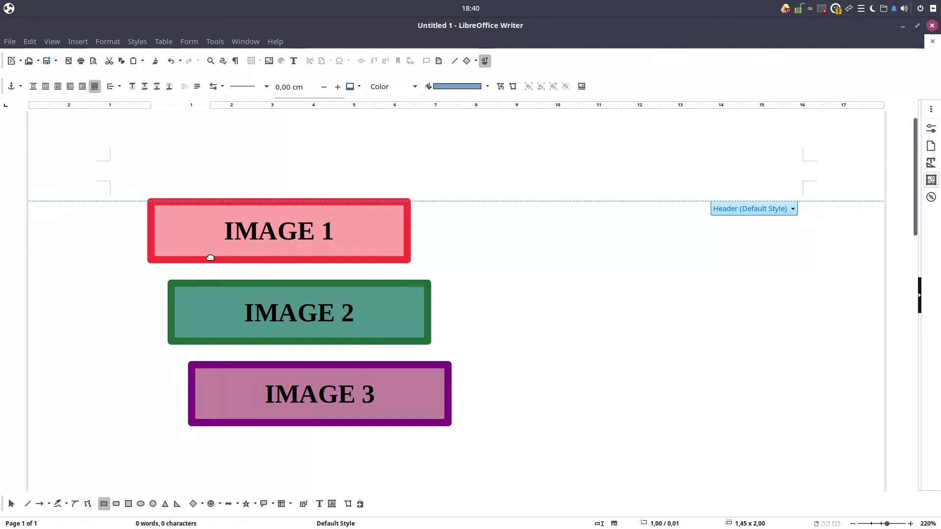
{"action": "left_click", "coordinate": [216, 286]}
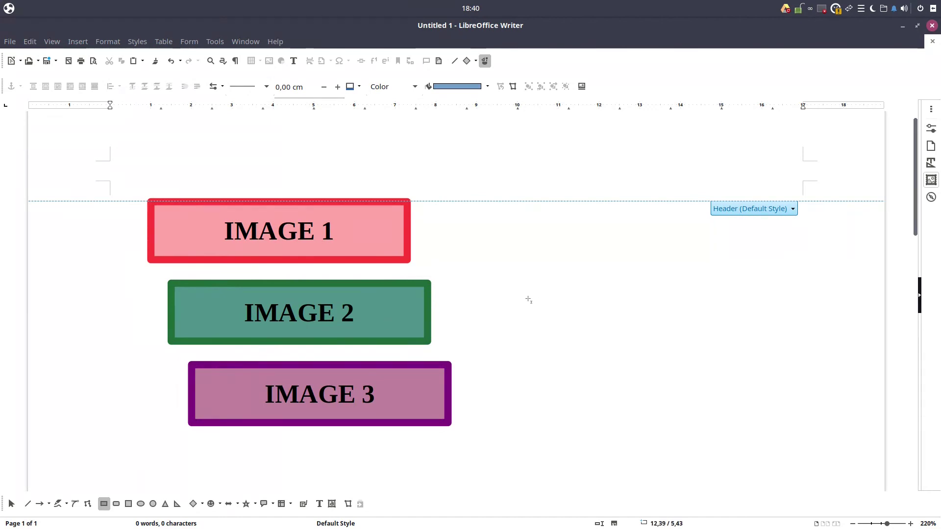
{"action": "scroll", "coordinate": [503, 296], "scroll_direction": "down", "scroll_amount": 3, "text": "ctrl"}
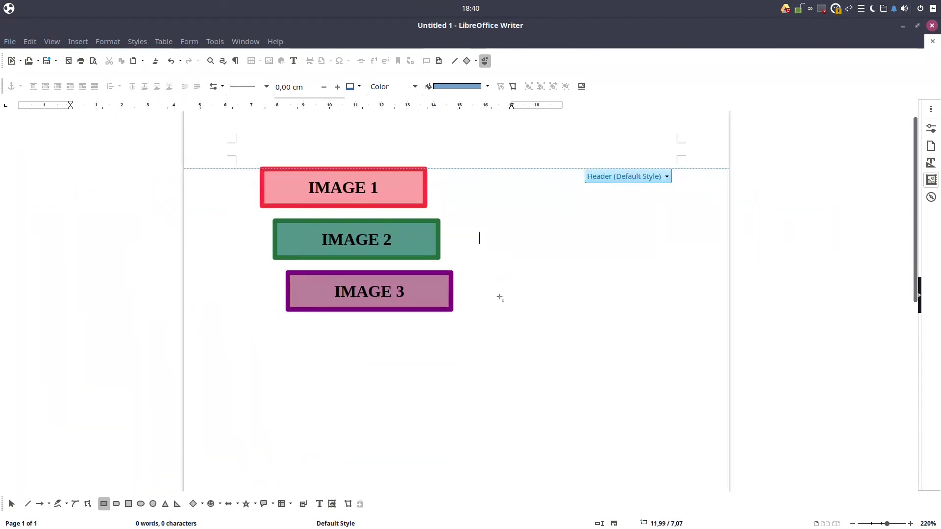
- Apply Align Center and Align Centered to IMAGE 1 so it sits mid-page
{"action": "right_click", "coordinate": [415, 205]}
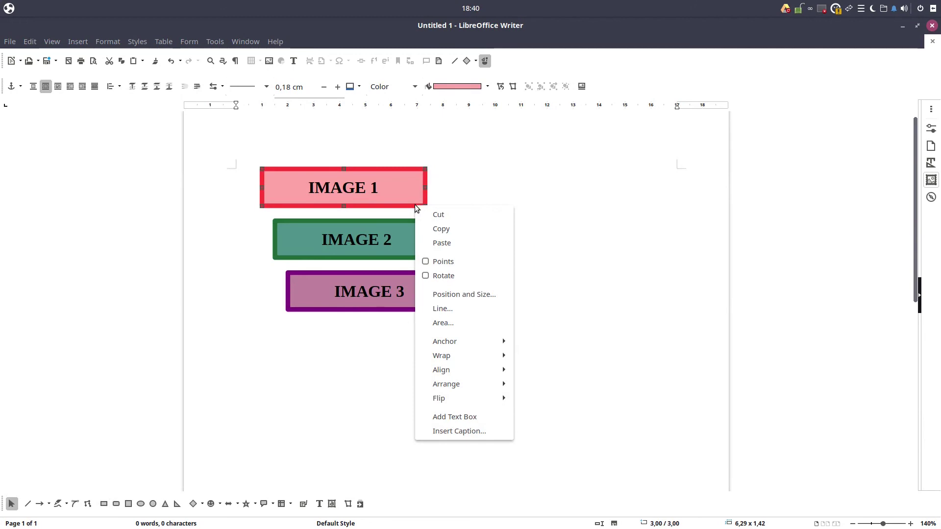
{"action": "mouse_move", "coordinate": [441, 369]}
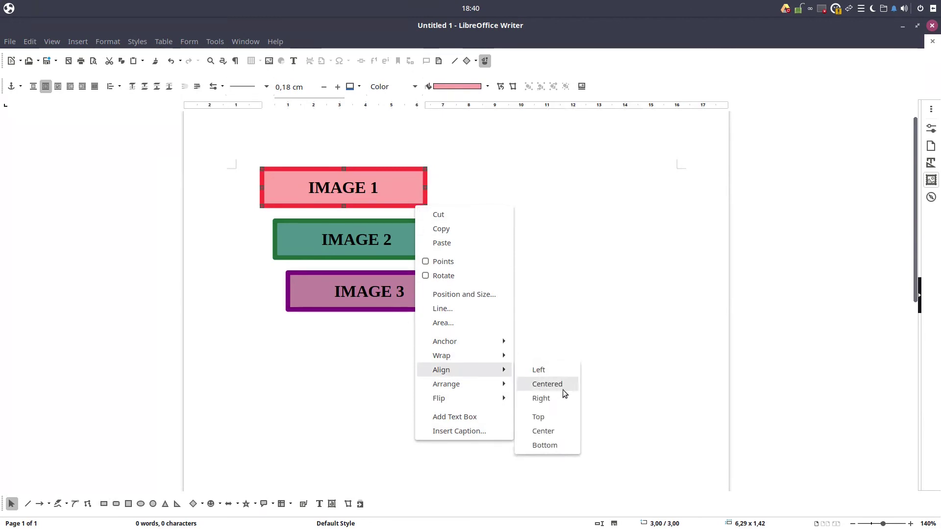
{"action": "left_click", "coordinate": [557, 431]}
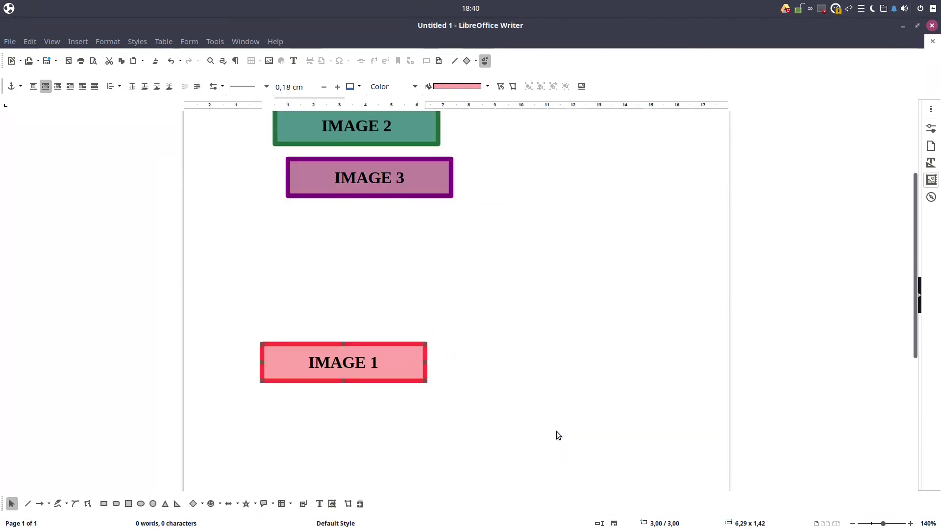
{"action": "right_click", "coordinate": [397, 341]}
{"action": "mouse_move", "coordinate": [441, 274]}
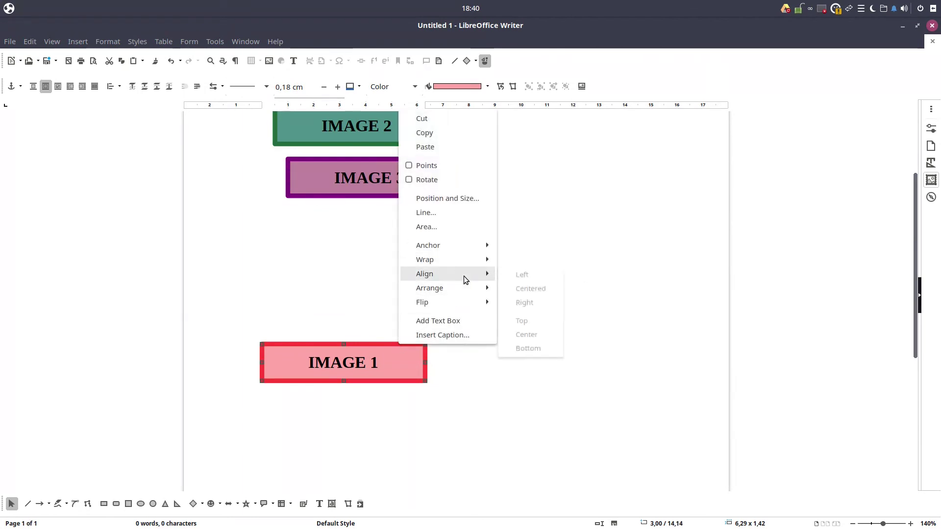
{"action": "left_click", "coordinate": [526, 289]}
{"action": "scroll", "coordinate": [471, 348], "scroll_direction": "down", "scroll_amount": 2, "text": "ctrl"}
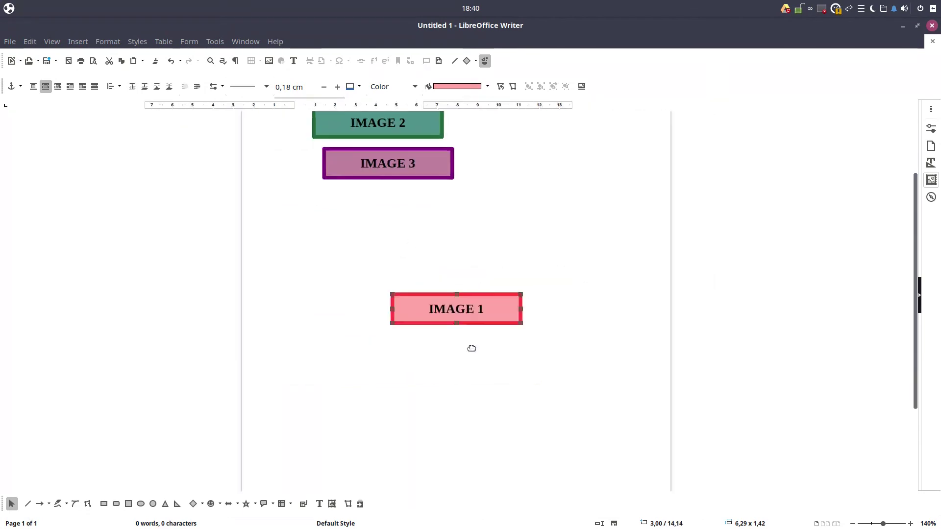
{"action": "scroll", "coordinate": [472, 348], "scroll_direction": "down", "scroll_amount": 3, "text": "ctrl"}
- Align IMAGE 3 Left and Top into the page's top-left corner
{"action": "right_click", "coordinate": [427, 170]}
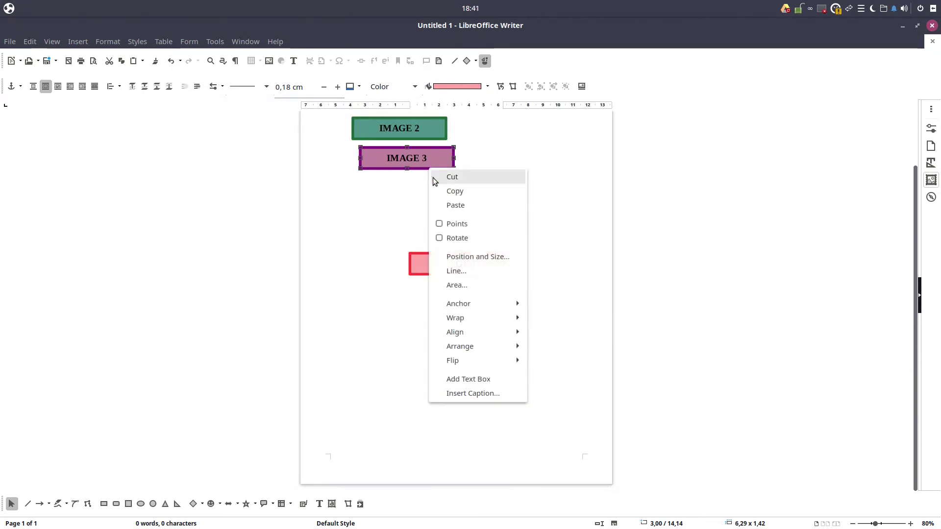
{"action": "mouse_move", "coordinate": [455, 333]}
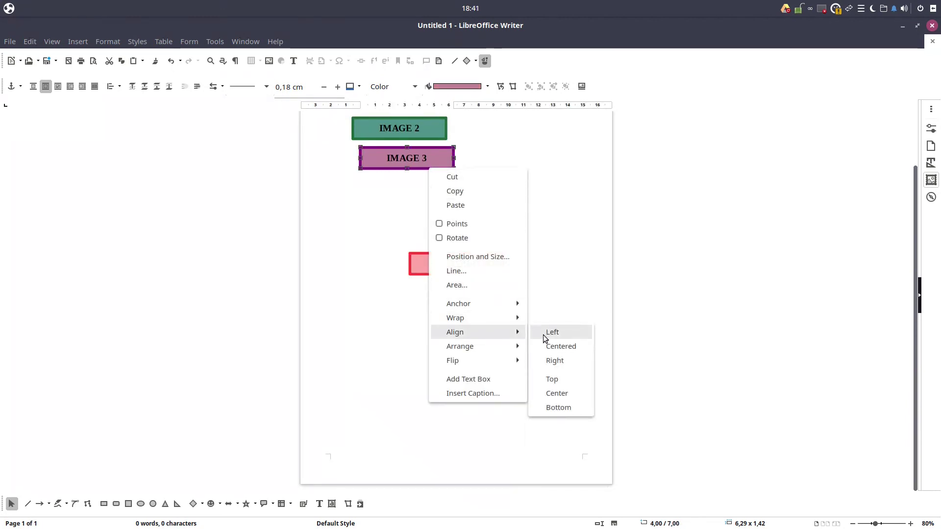
{"action": "left_click", "coordinate": [545, 334]}
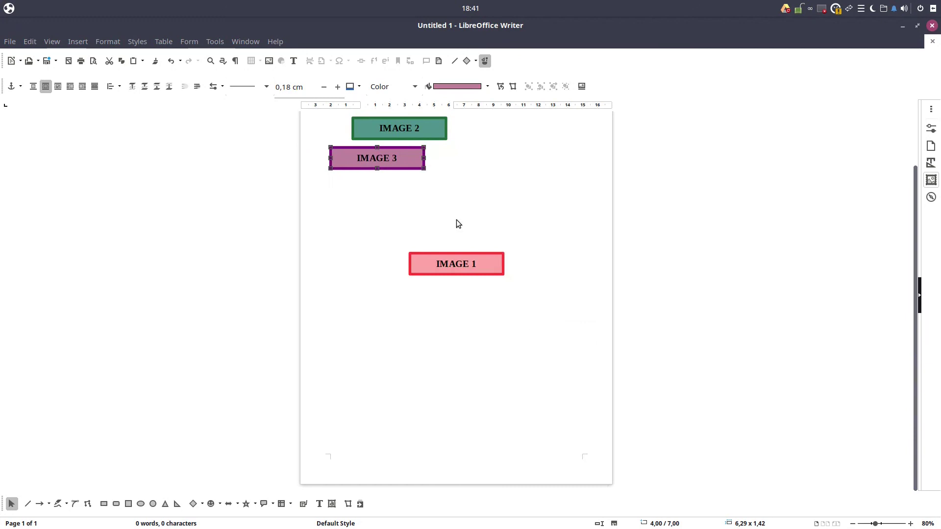
{"action": "right_click", "coordinate": [410, 169]}
{"action": "mouse_move", "coordinate": [436, 334]}
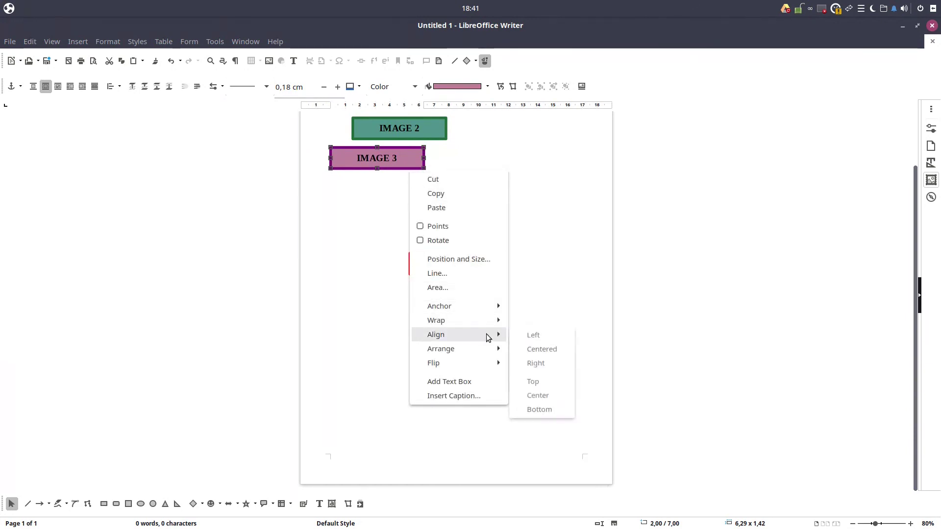
{"action": "left_click", "coordinate": [536, 381]}
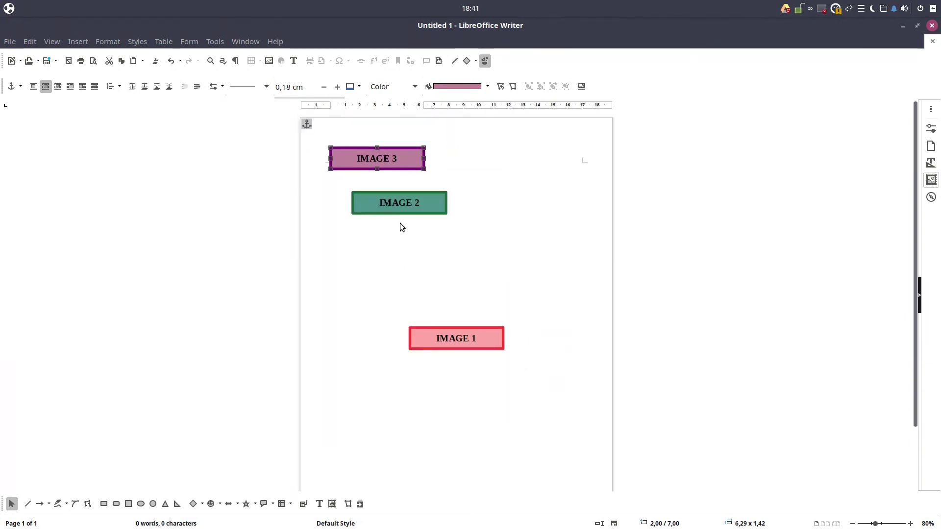
- Align IMAGE 2 Bottom and Right into the page's bottom-right corner
{"action": "left_click", "coordinate": [381, 193]}
{"action": "right_click", "coordinate": [381, 194]}
{"action": "mouse_move", "coordinate": [407, 358]}
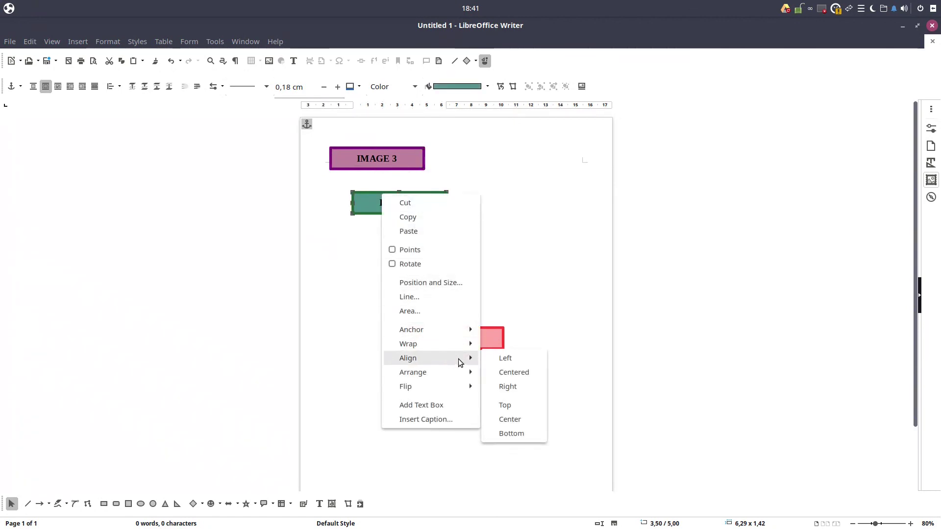
{"action": "left_click", "coordinate": [524, 435]}
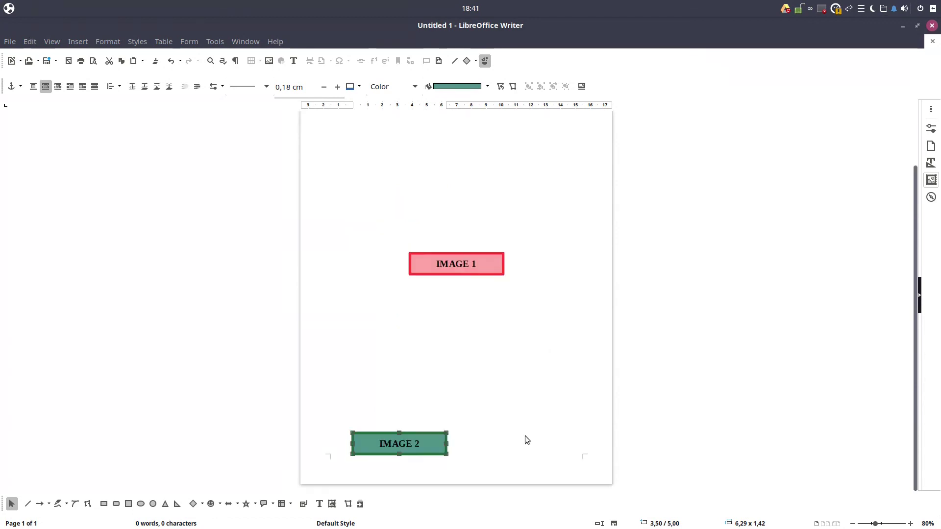
{"action": "right_click", "coordinate": [426, 434]}
{"action": "left_click", "coordinate": [563, 392]}
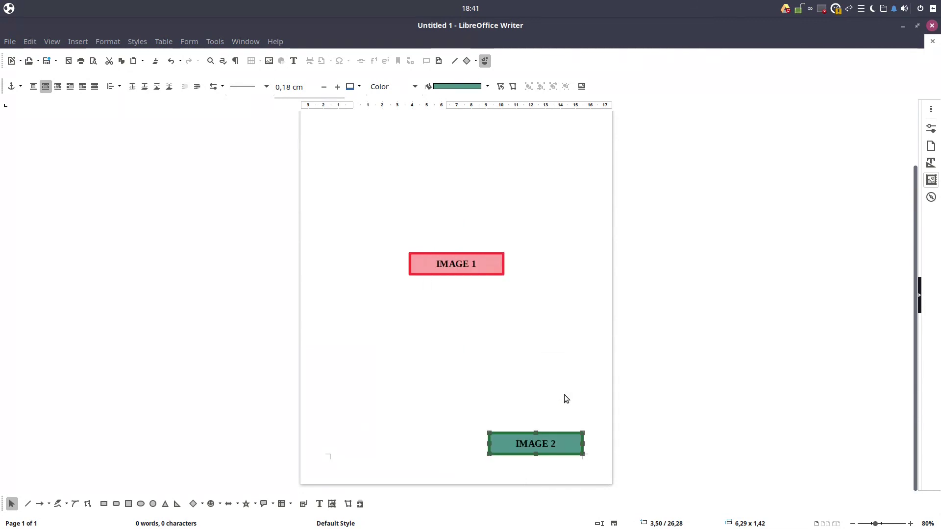
- Drag IMAGE 3 down to about 2,57 cm left and 6,23 cm top, verifying in Position and Size
{"action": "scroll", "coordinate": [559, 390], "scroll_direction": "down", "scroll_amount": 2}
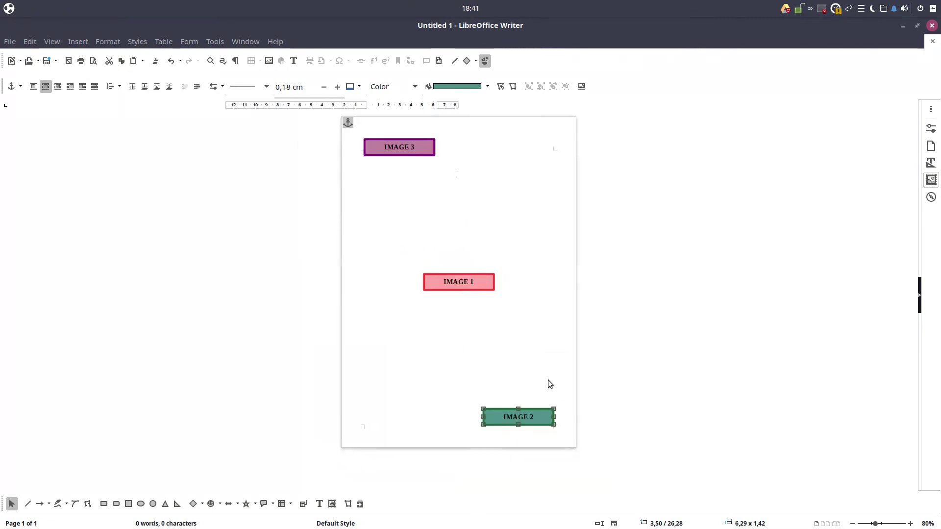
{"action": "left_click", "coordinate": [532, 244]}
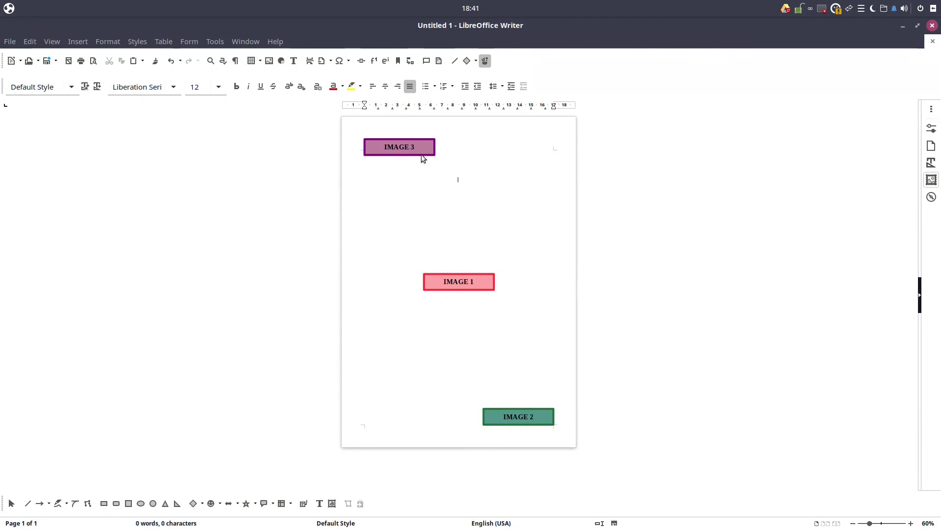
{"action": "left_click_drag", "start_coordinate": [423, 158], "coordinate": [426, 201]}
{"action": "right_click", "coordinate": [427, 205]}
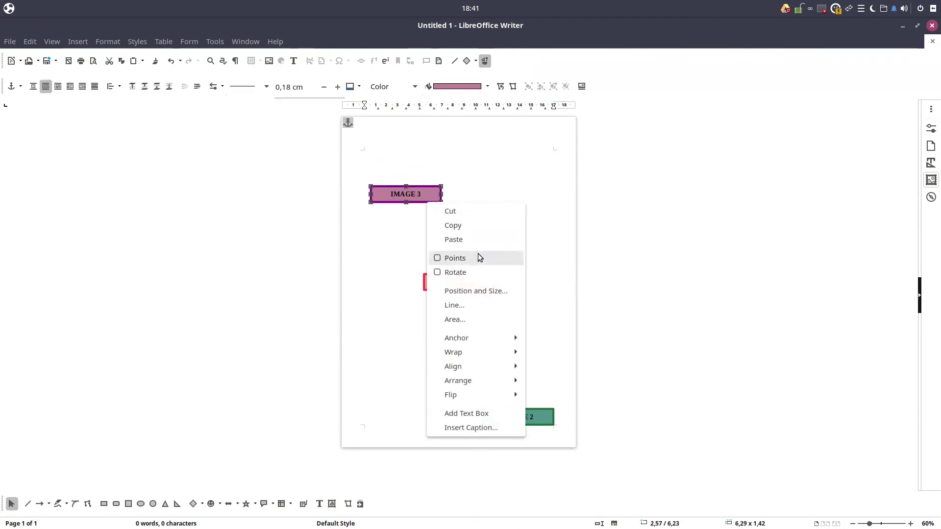
{"action": "left_click", "coordinate": [460, 292]}
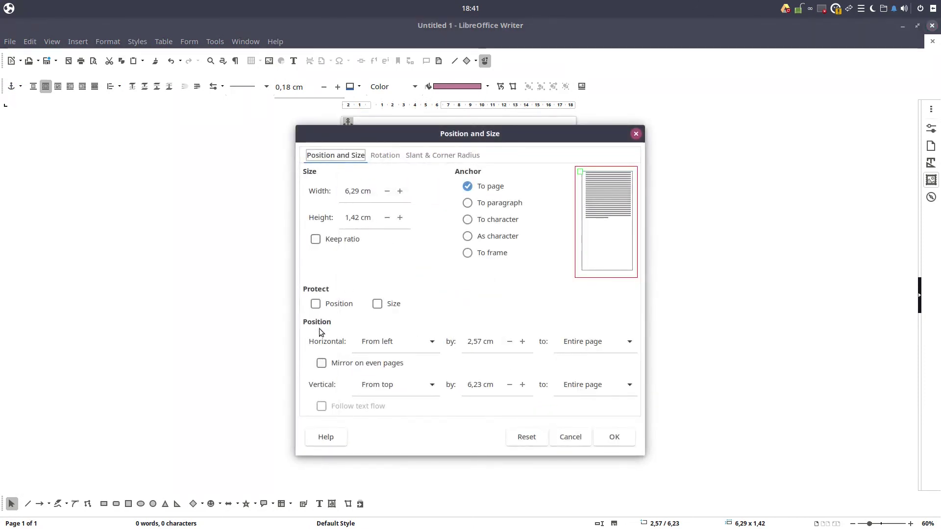
{"action": "left_click", "coordinate": [568, 436]}
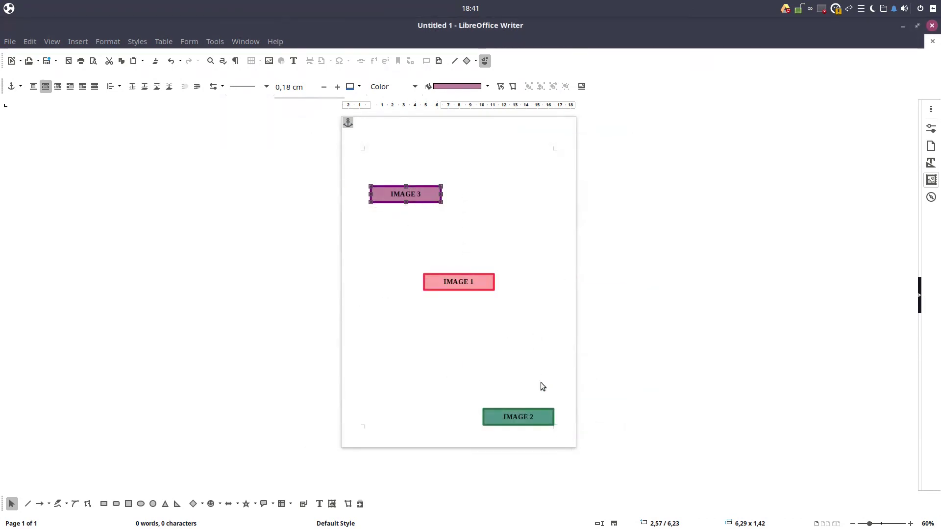
- Show the About LibreOffice window from the Help menu
{"action": "left_click", "coordinate": [518, 306]}
{"action": "left_click", "coordinate": [274, 41]}
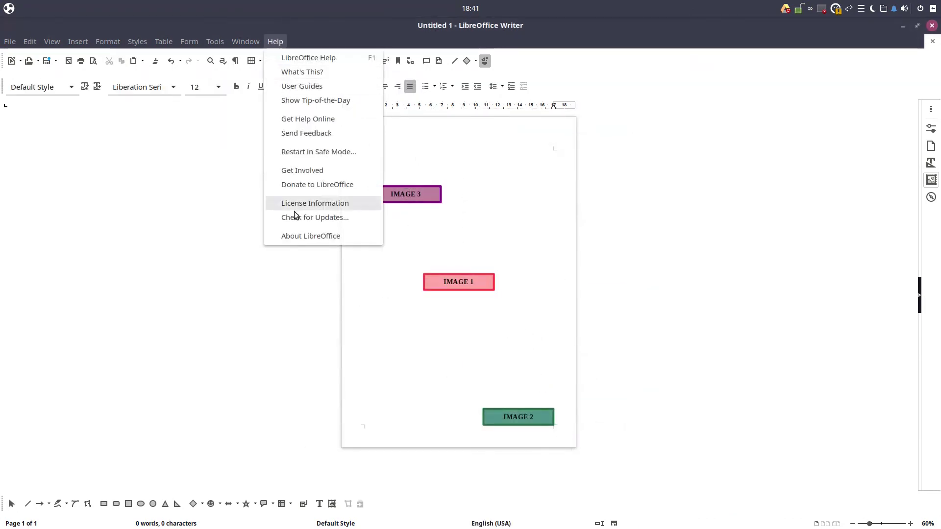
{"action": "left_click", "coordinate": [298, 238]}
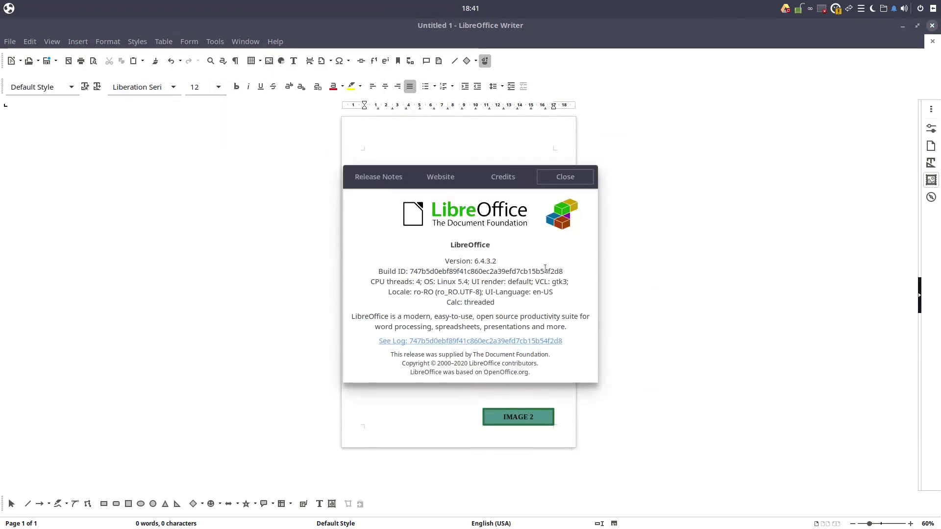